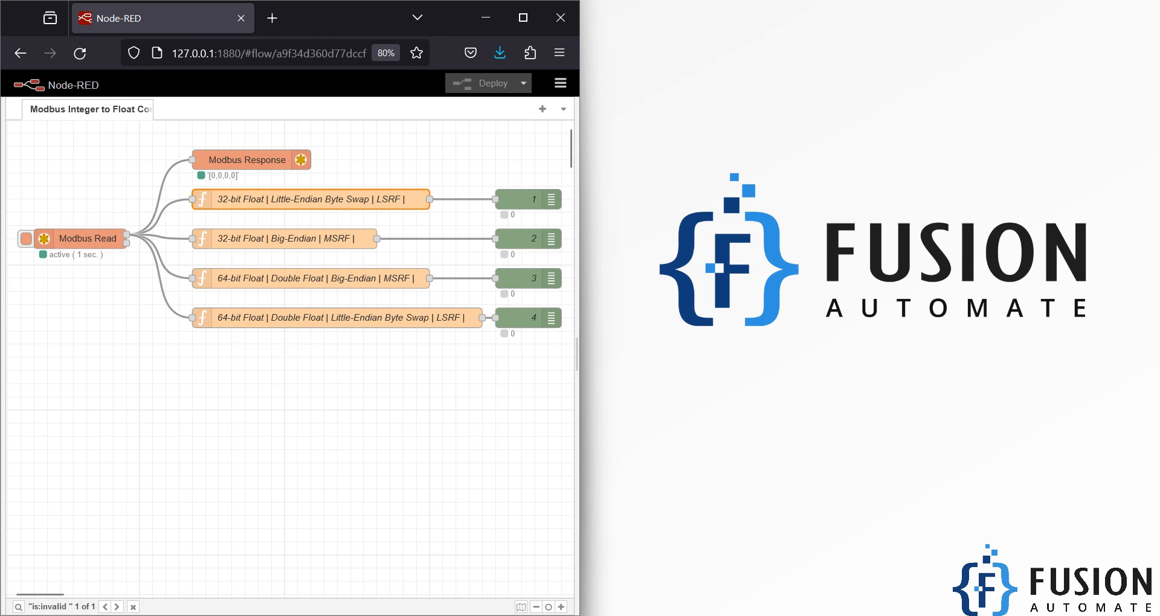
# Step: Switch to ModScan32, display the registers as Double Float with Most Significant Register First, and select the 64-bit Big-Endian MSRF function node in Node-RED
pyautogui.click(284, 583)
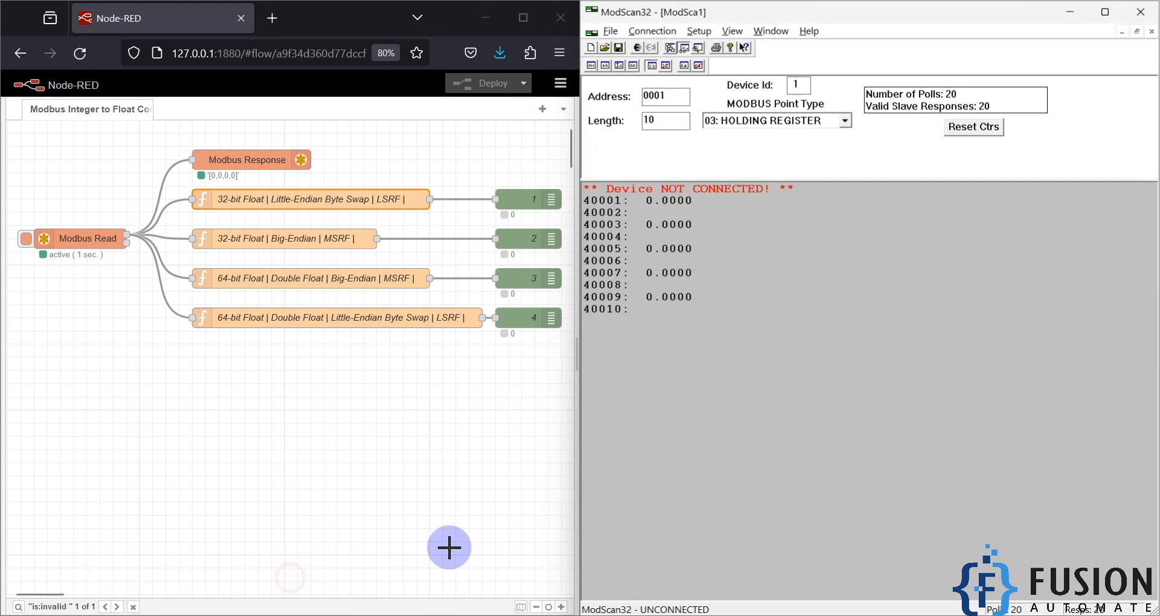
pyautogui.click(706, 30)
pyautogui.moveTo(740, 65)
pyautogui.moveTo(910, 204)
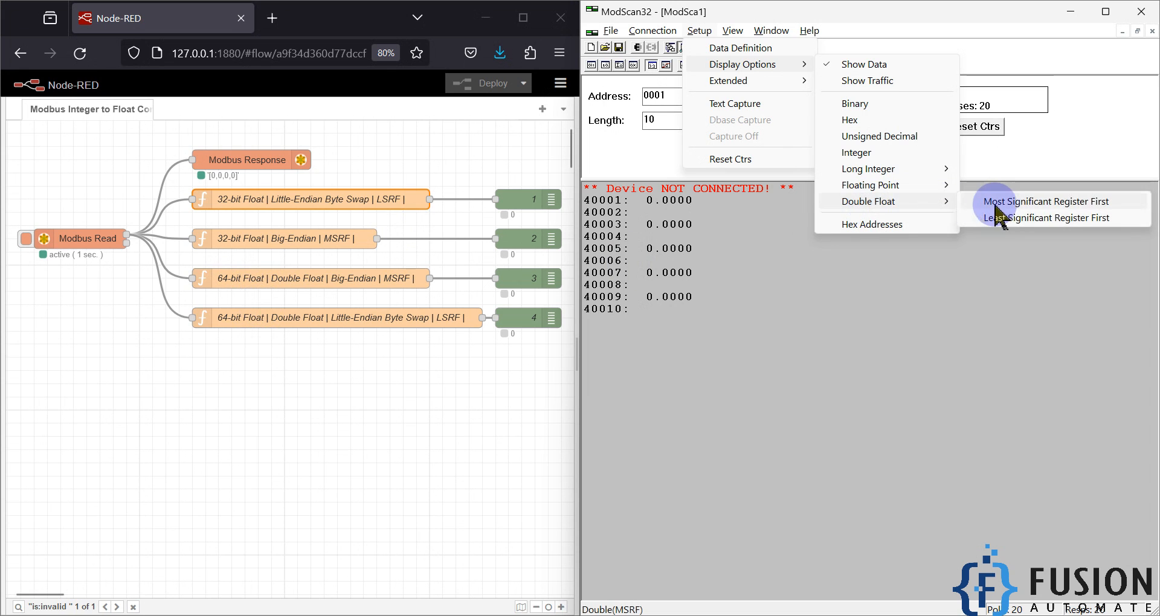
pyautogui.click(1051, 204)
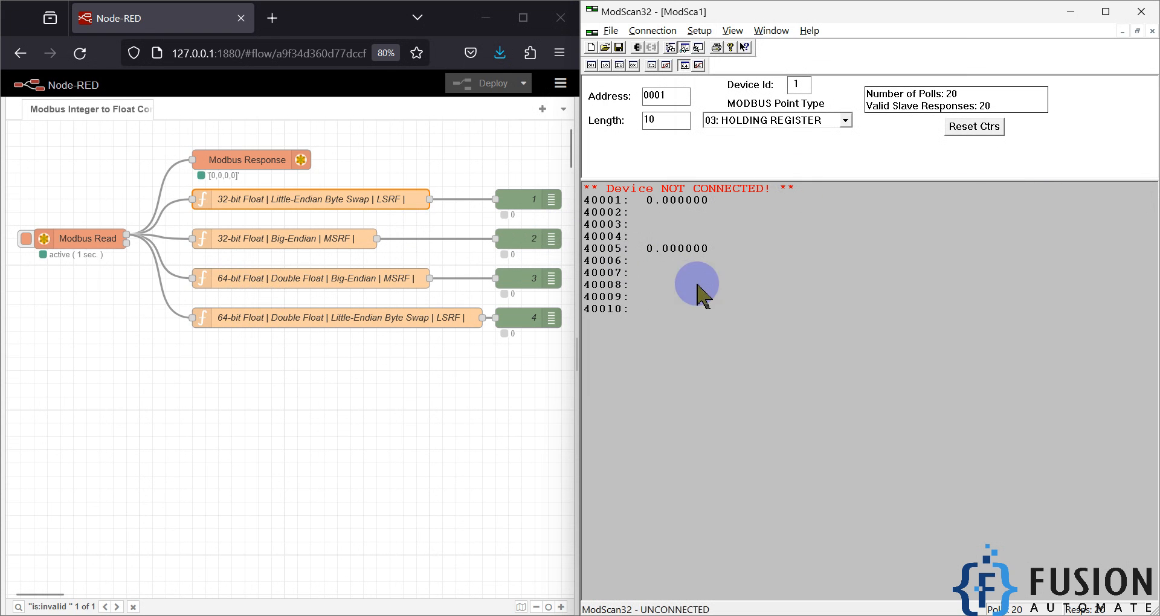
pyautogui.click(362, 280)
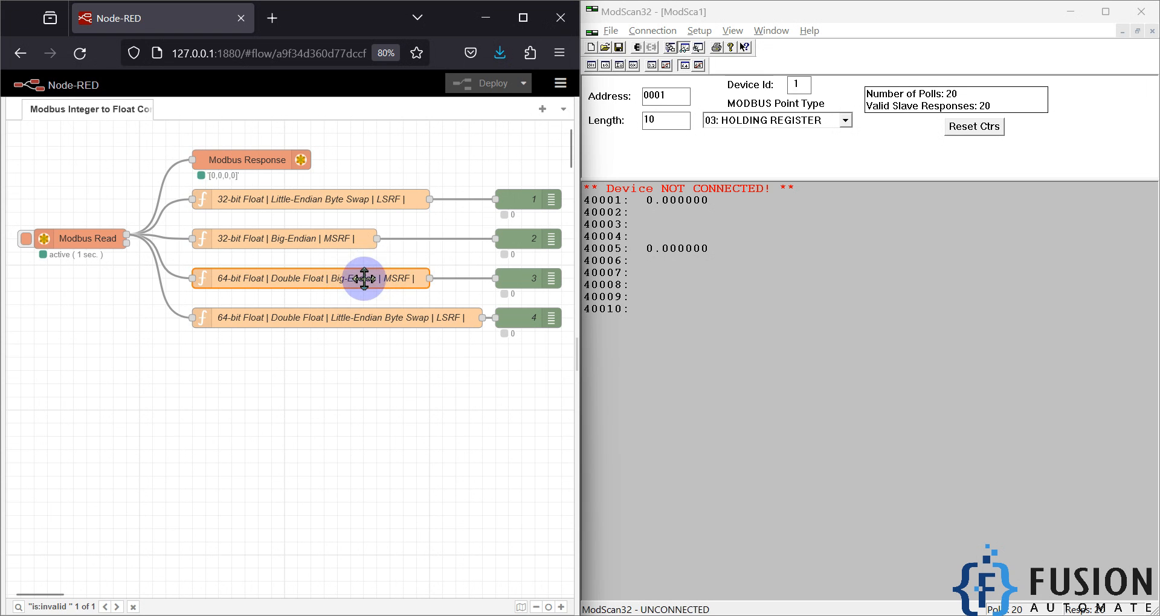
# Step: Display the registers as Double Float with Least Significant Register First and select the matching 64-bit Little-Endian Byte Swap function node
pyautogui.click(698, 31)
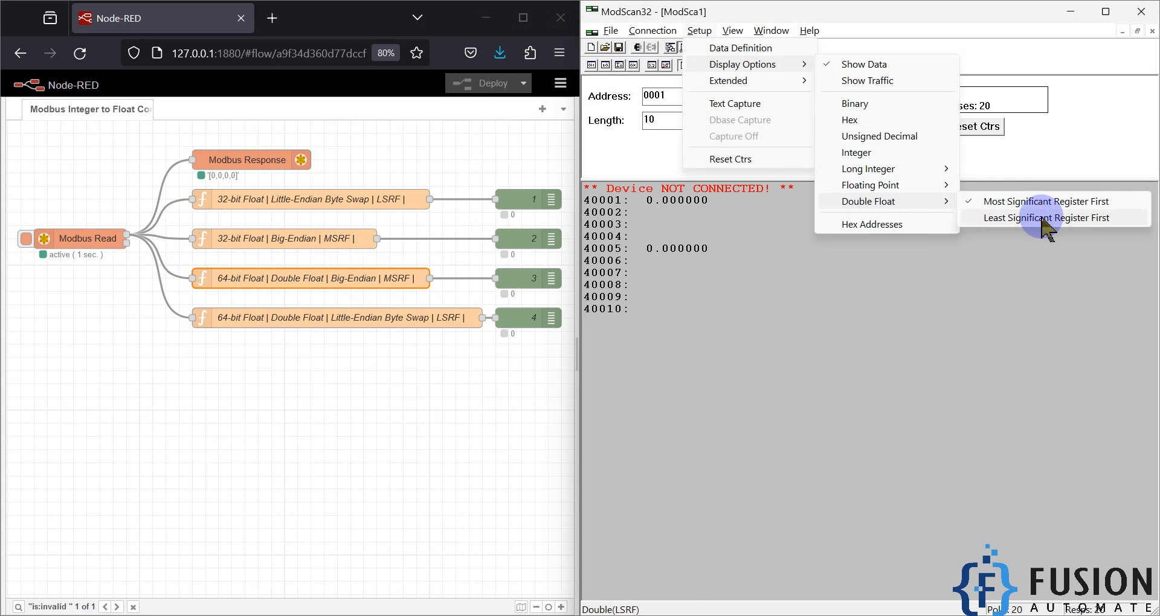
pyautogui.click(1045, 218)
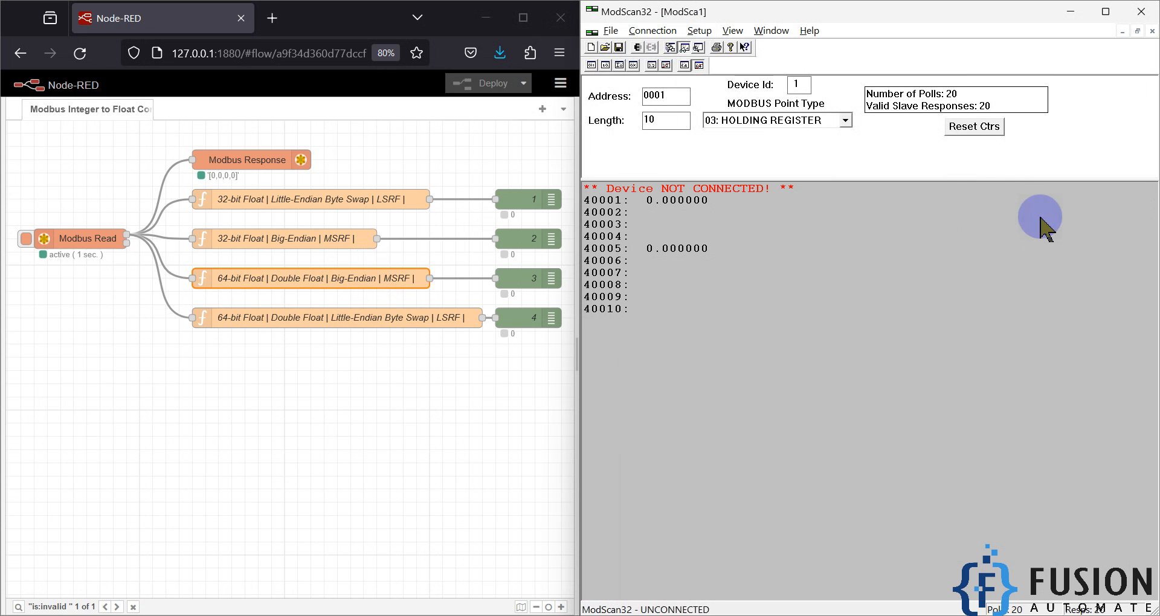
pyautogui.click(423, 325)
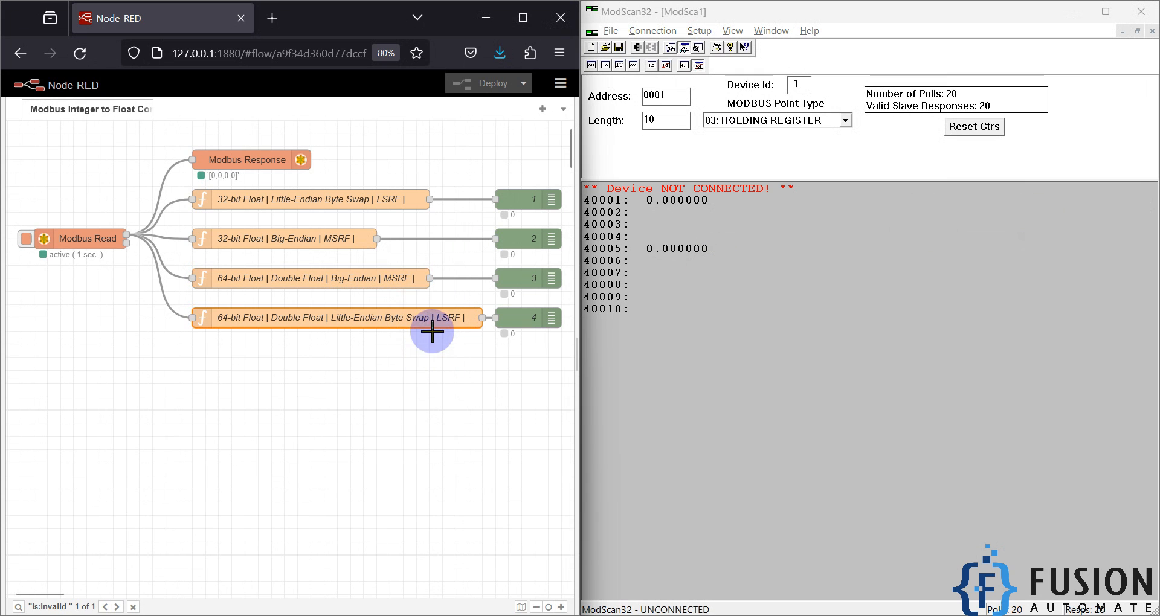
# Step: Examine the Double Float and Floating Point register-order options in ModScan32 against the four Node-RED function nodes
pyautogui.click(699, 30)
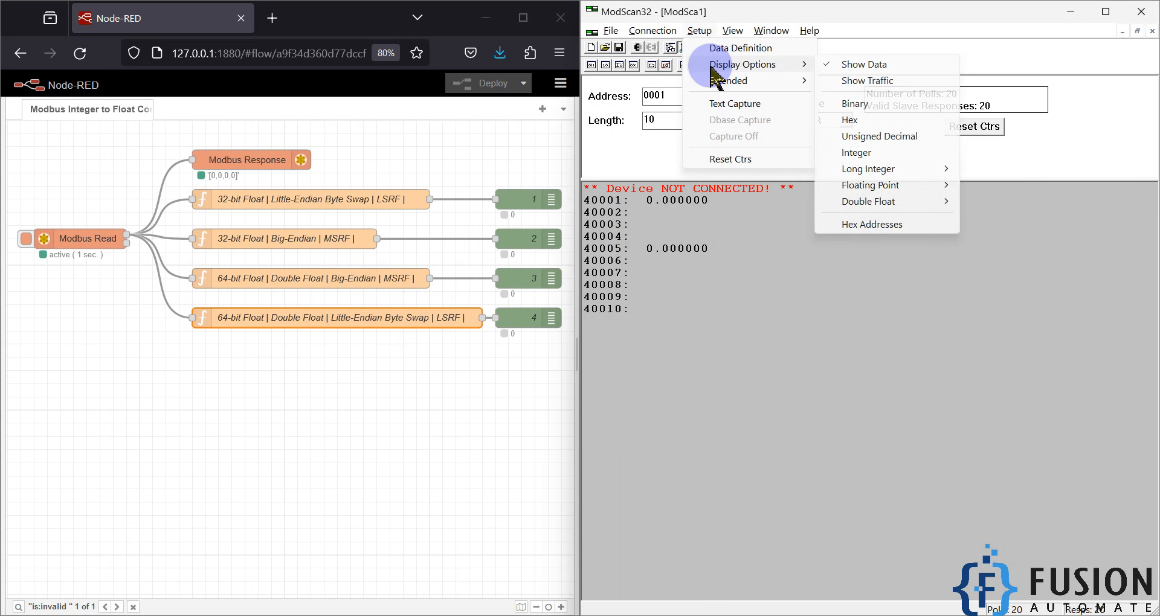
pyautogui.click(686, 70)
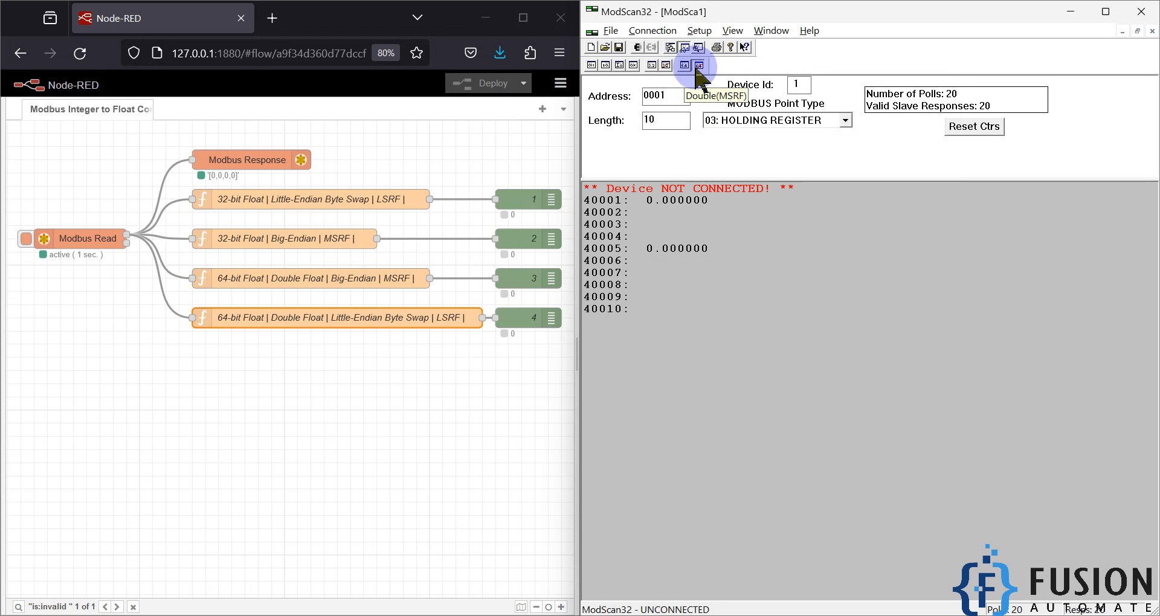
pyautogui.click(699, 65)
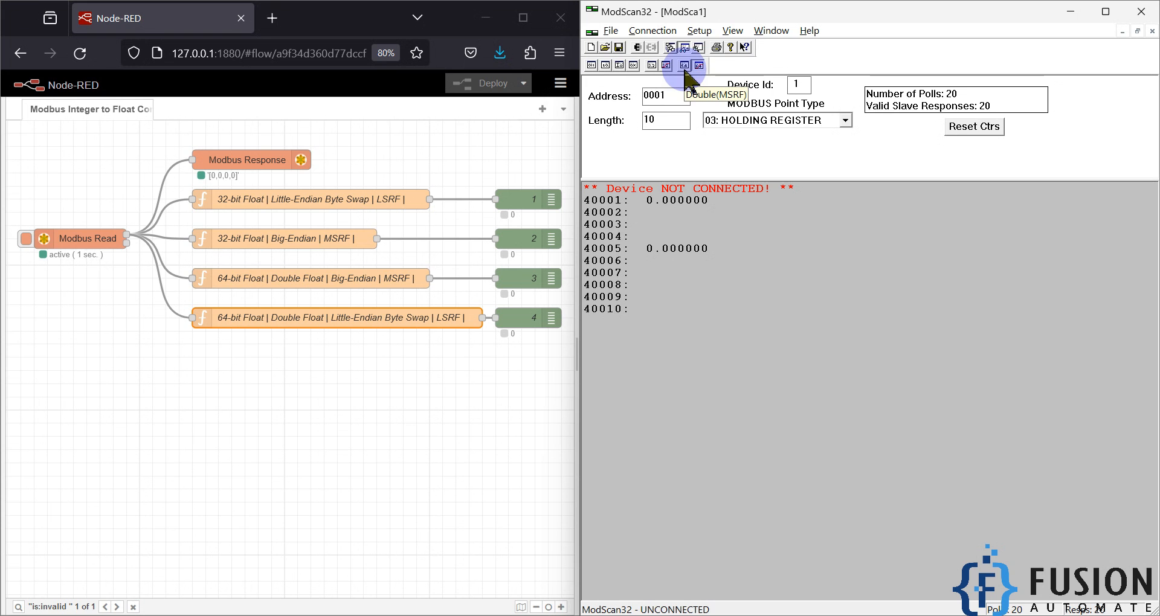
pyautogui.click(699, 30)
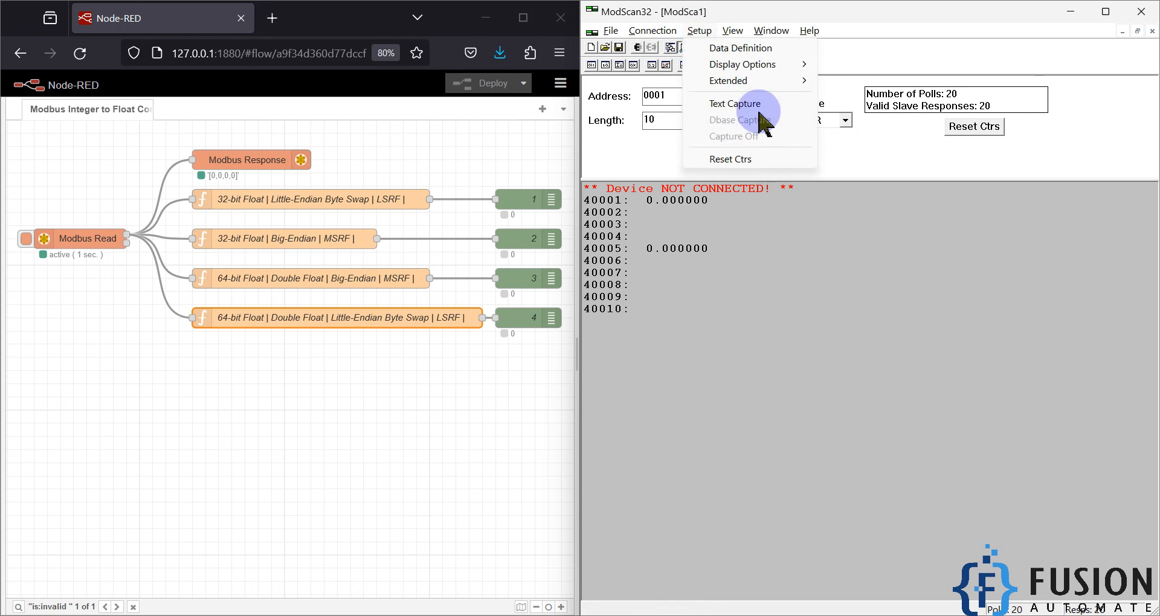
pyautogui.moveTo(785, 65)
pyautogui.moveTo(870, 205)
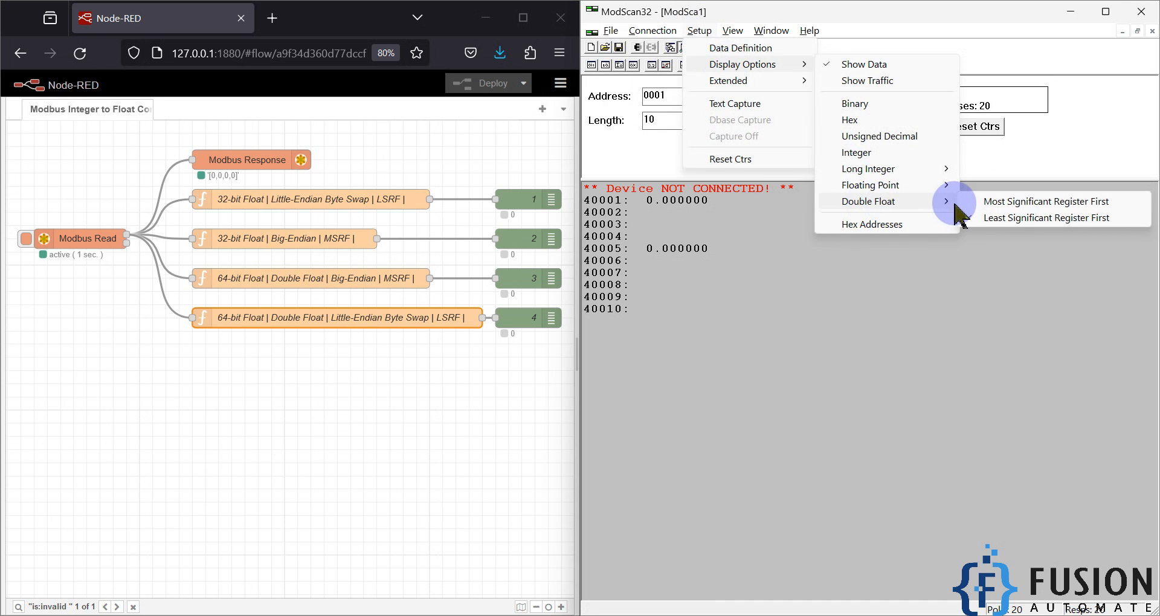
pyautogui.moveTo(899, 185)
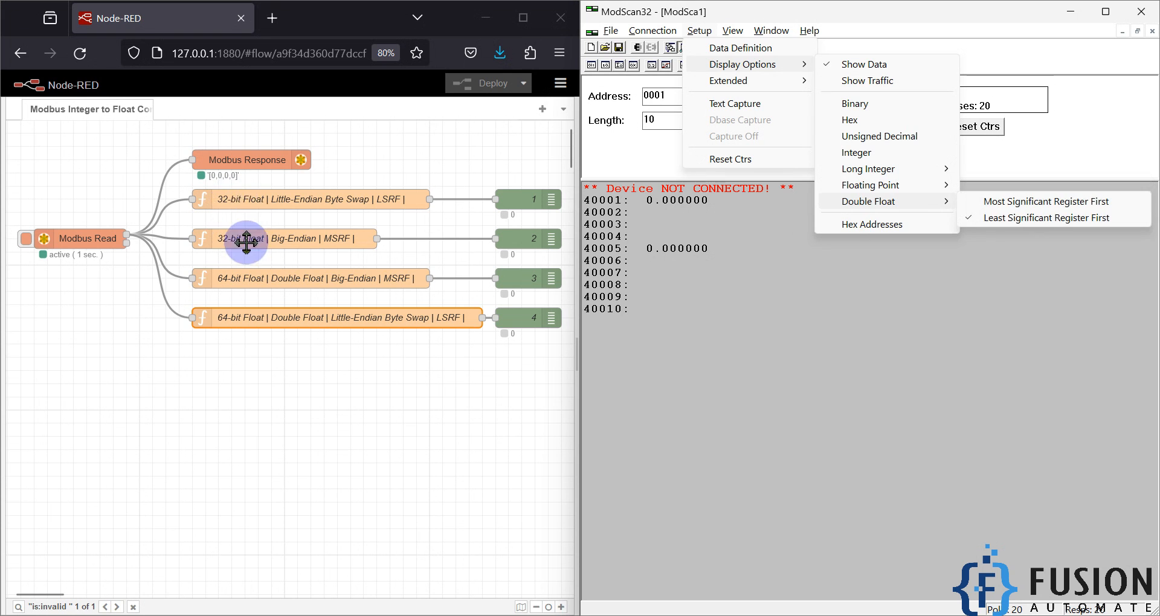
pyautogui.moveTo(857, 187)
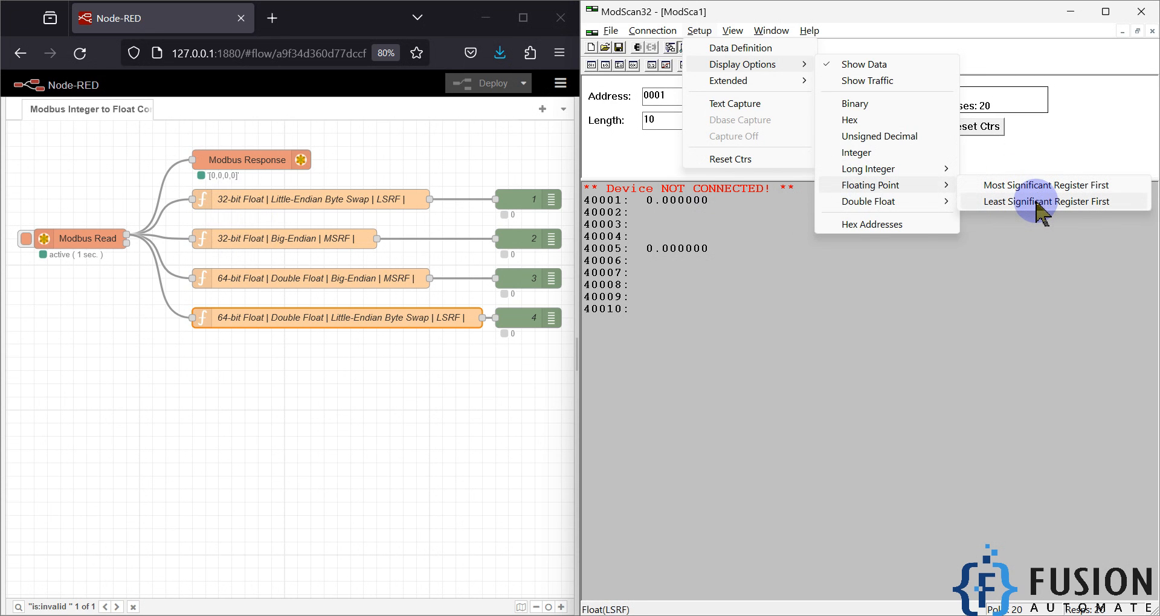
pyautogui.click(994, 315)
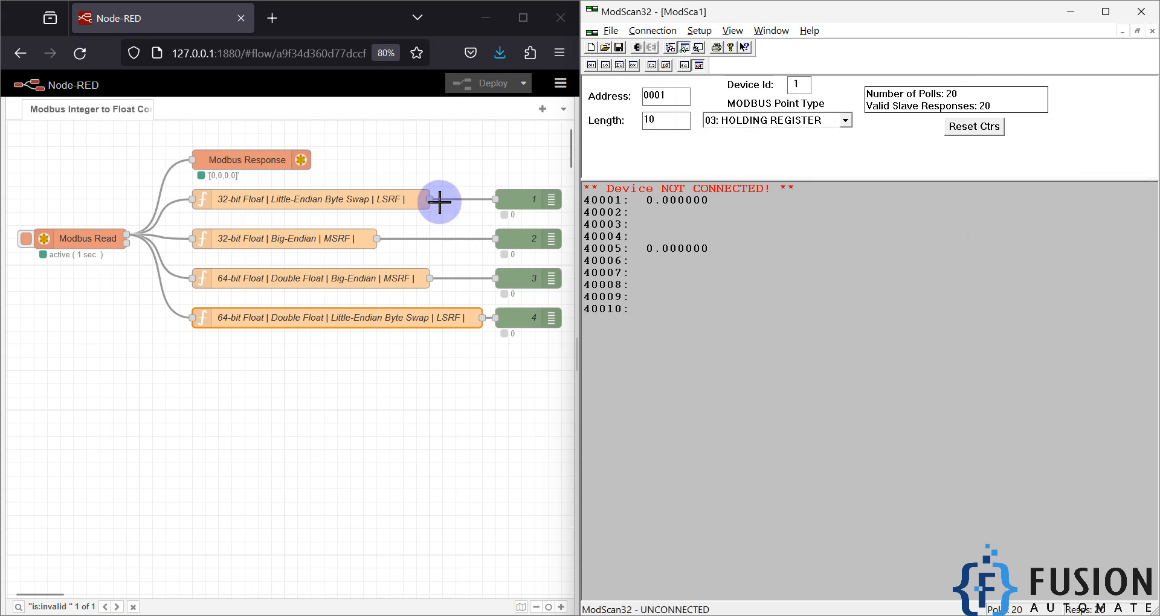
# Step: Select the 32-bit Little-Endian Byte Swap function node and display the registers as Floating Point with Least Significant Register First
pyautogui.click(418, 206)
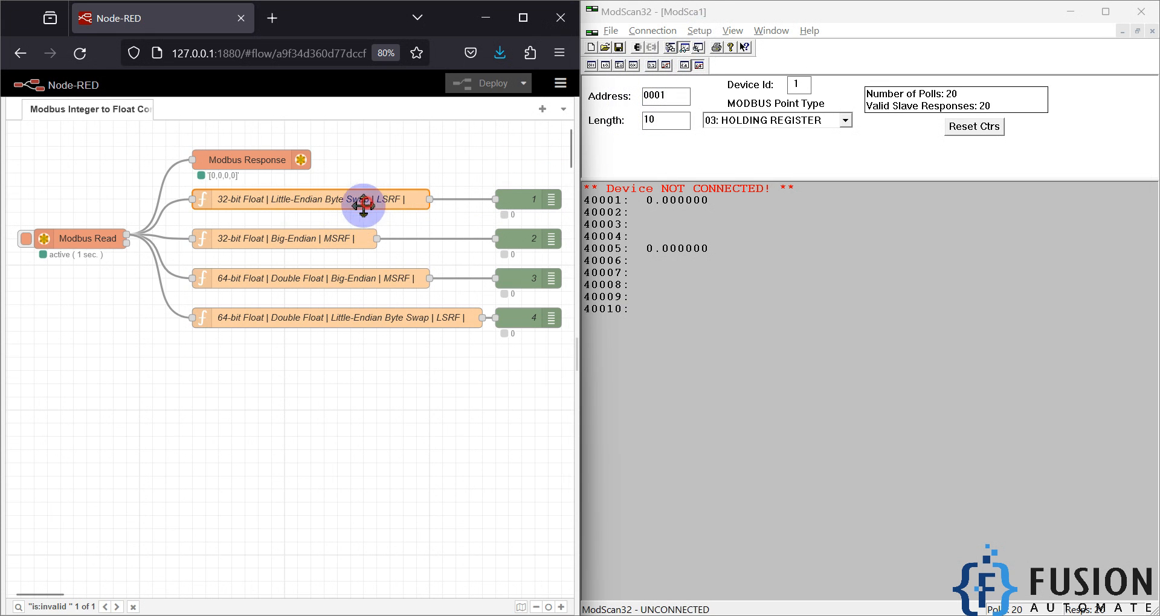
pyautogui.click(699, 30)
pyautogui.moveTo(743, 64)
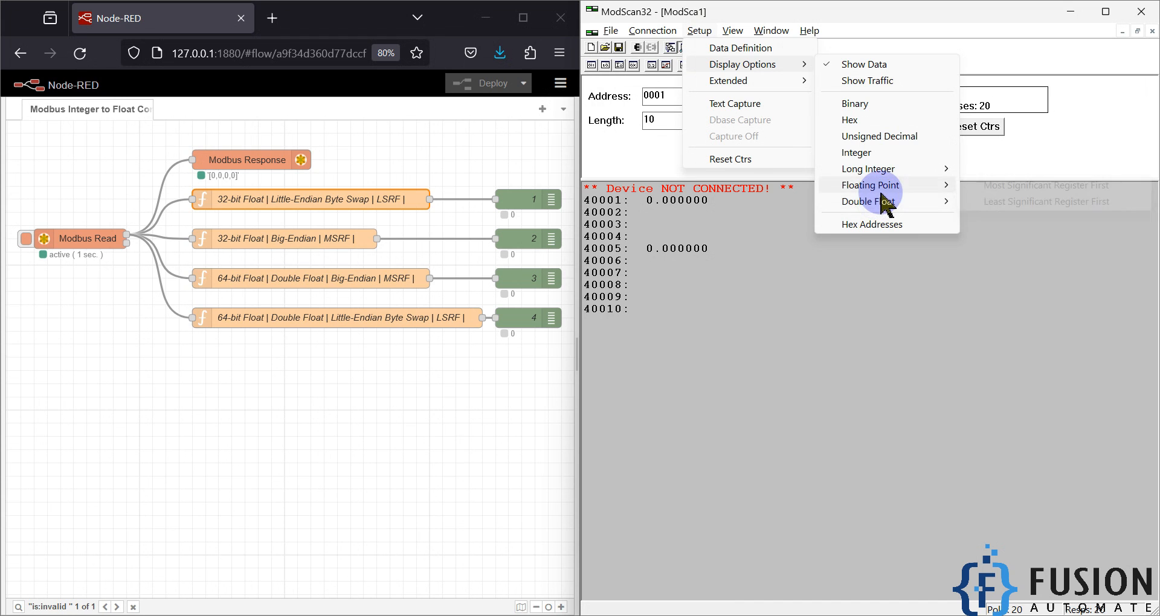
pyautogui.click(1000, 207)
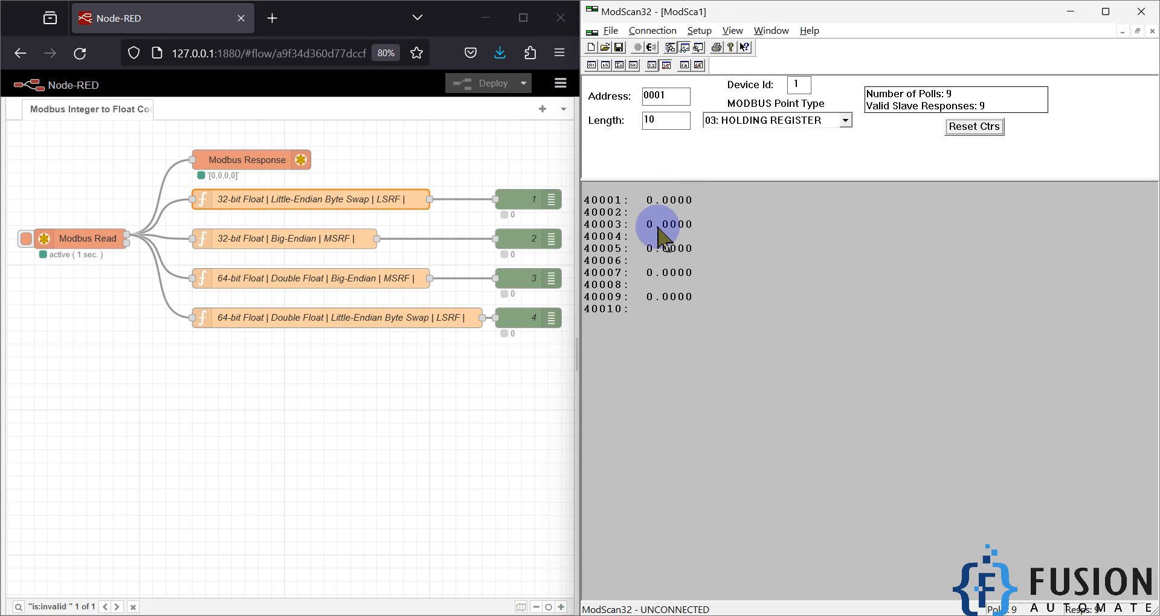
# Step: Write the floating-point value 50.5 to address 1 and check it against the 32-bit Little-Endian Byte Swap node's output
pyautogui.doubleClick(668, 201)
pyautogui.doubleClick(880, 329)
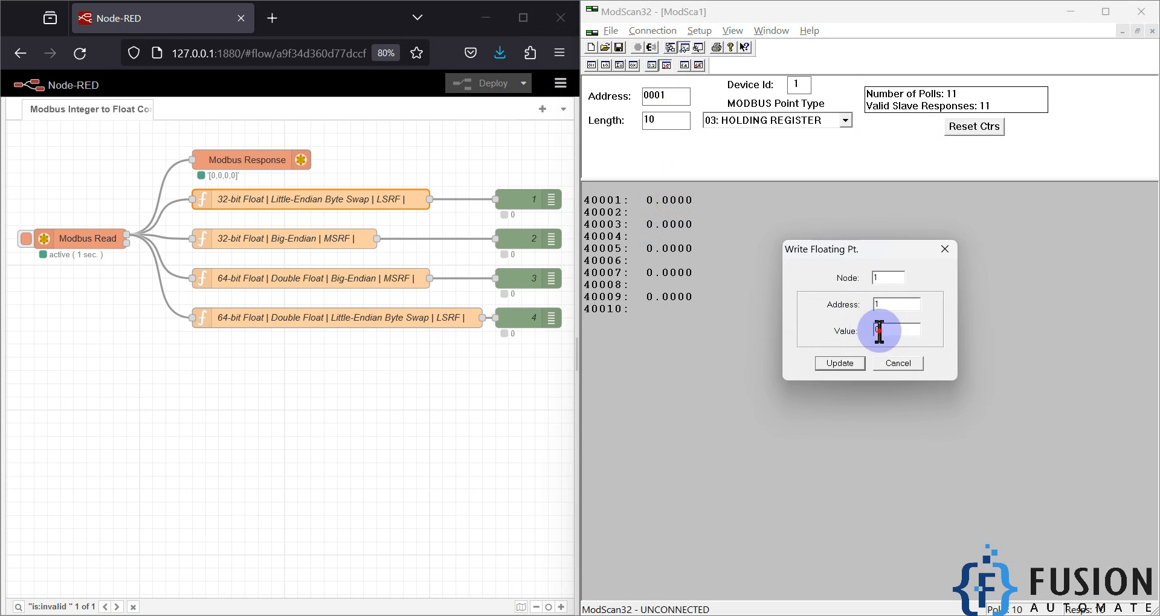
pyautogui.write('50')
pyautogui.press('Return')
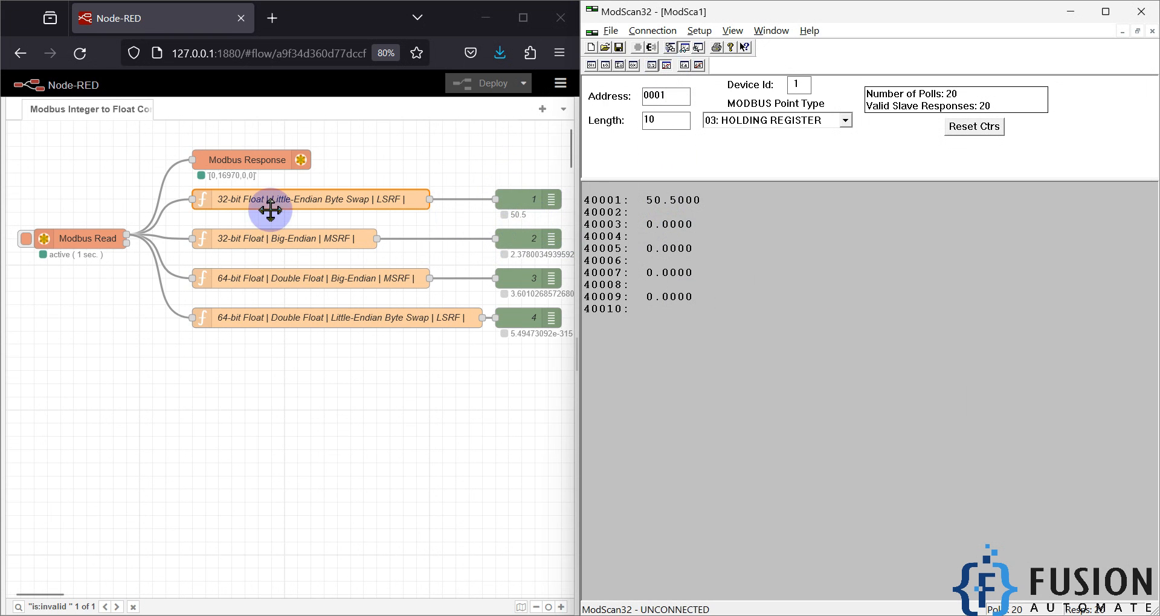
pyautogui.click(305, 202)
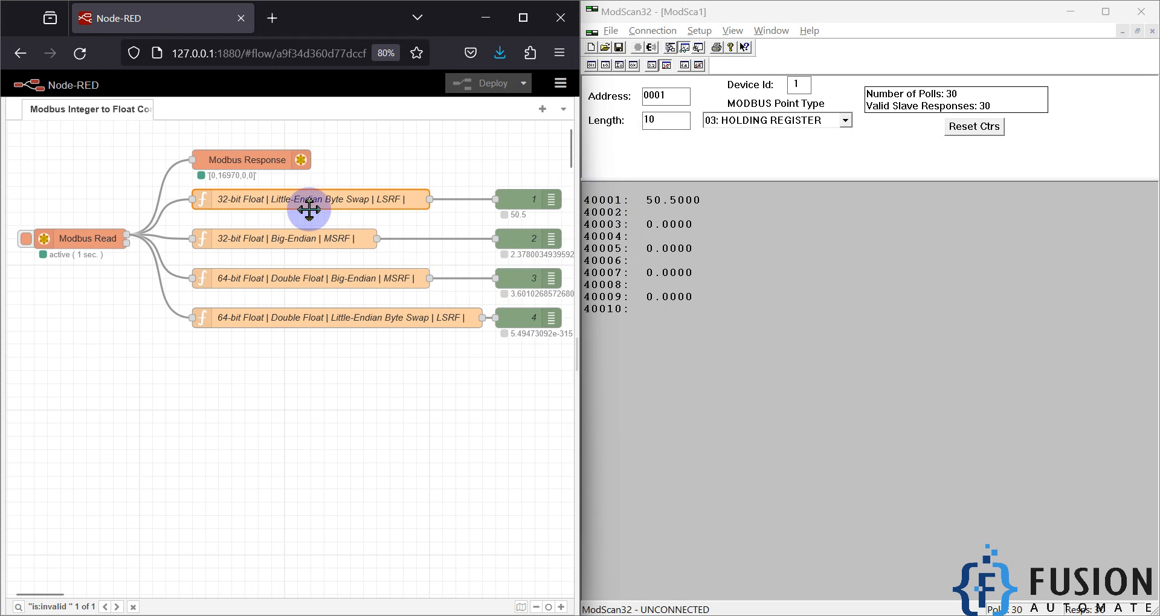
pyautogui.click(389, 212)
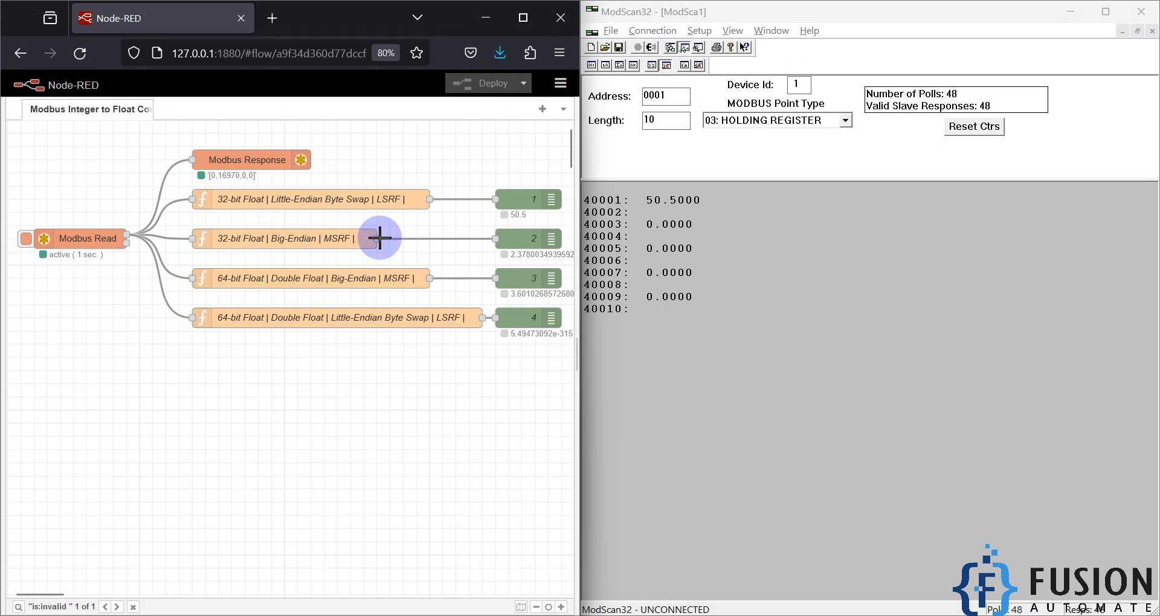
# Step: Switch the display to Float MSRF, write 50.5 to address 1, and select the 32-bit Big-Endian function node
pyautogui.click(651, 66)
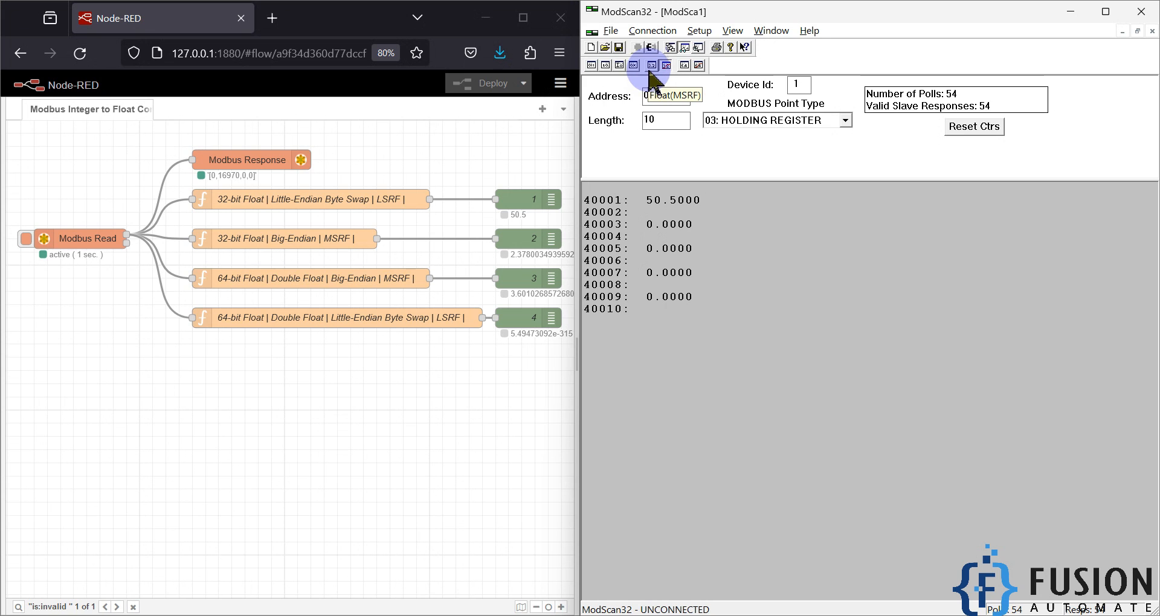
pyautogui.click(650, 67)
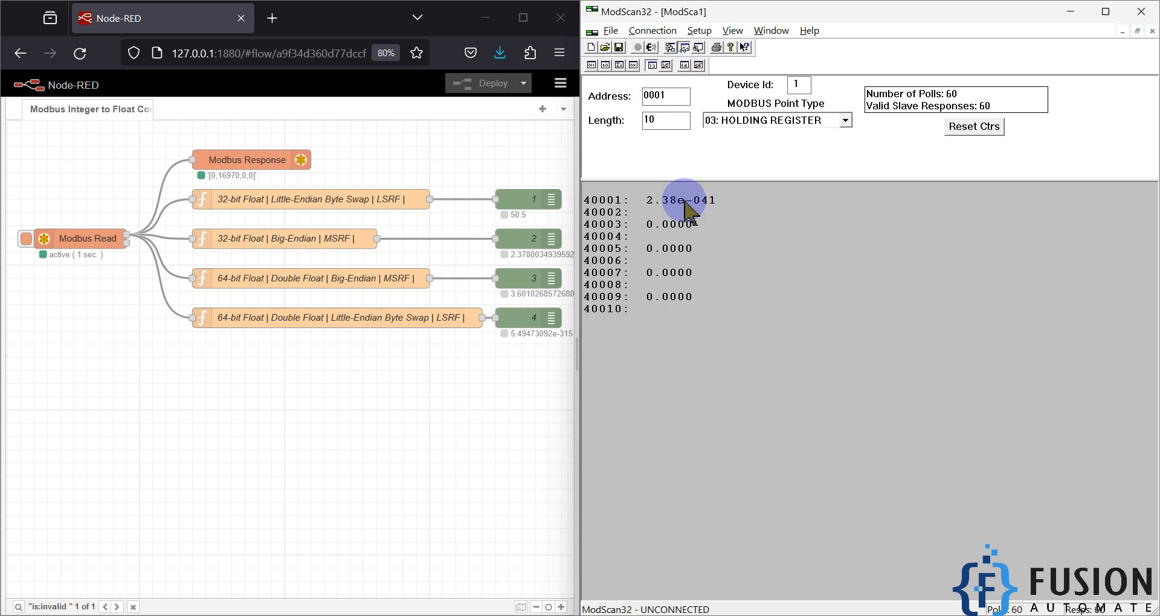
pyautogui.doubleClick(684, 202)
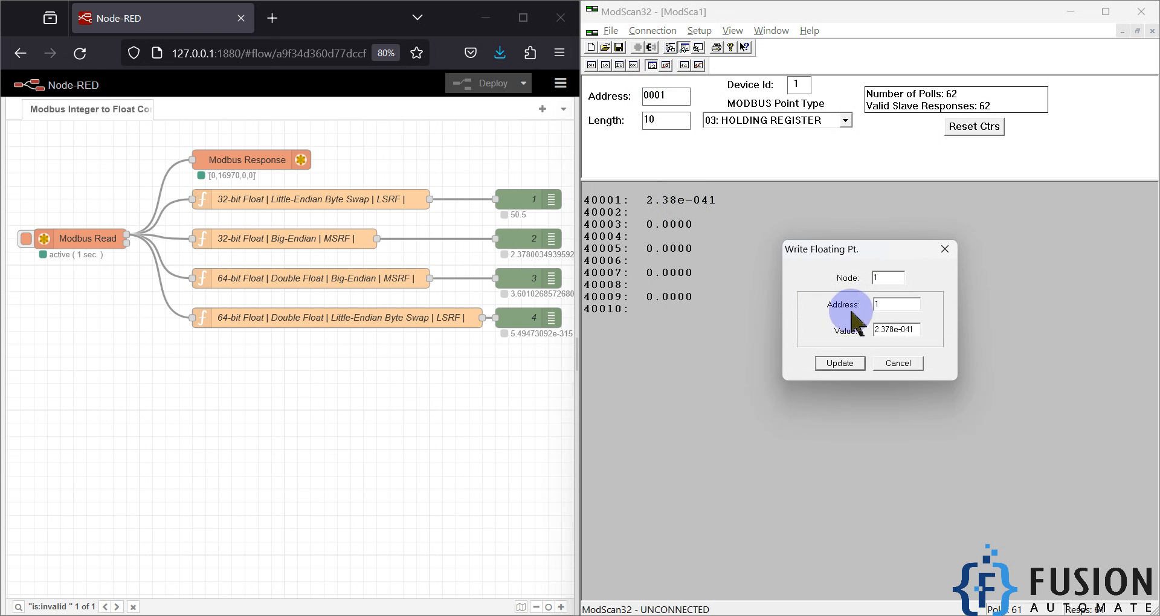
pyautogui.moveTo(915, 331); pyautogui.dragTo(829, 331)
pyautogui.write('50.5')
pyautogui.press('Return')
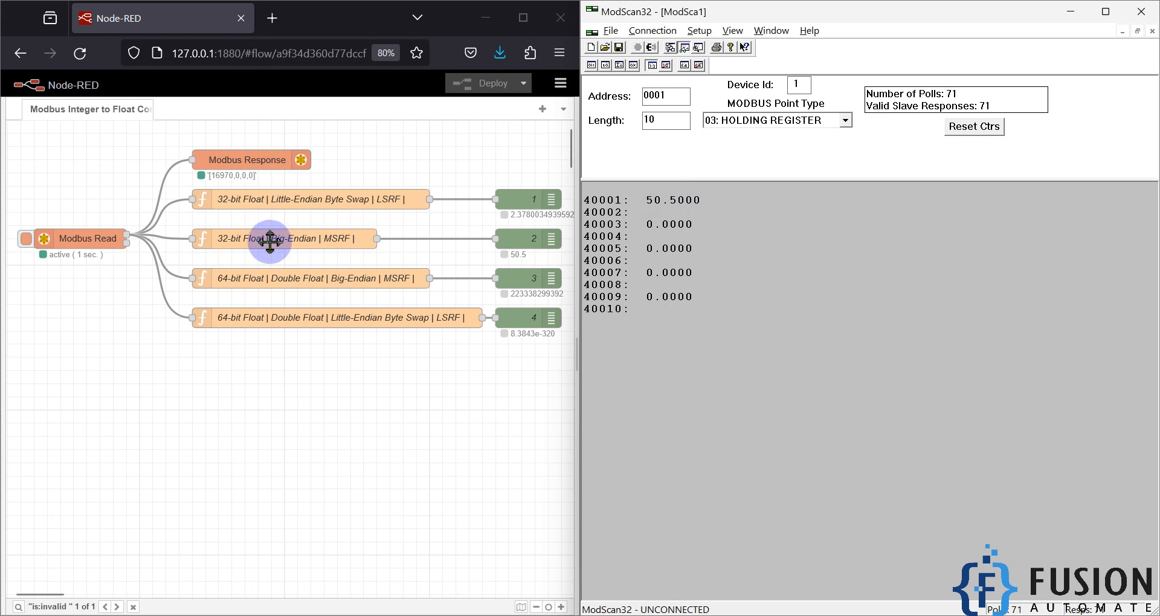
pyautogui.click(330, 238)
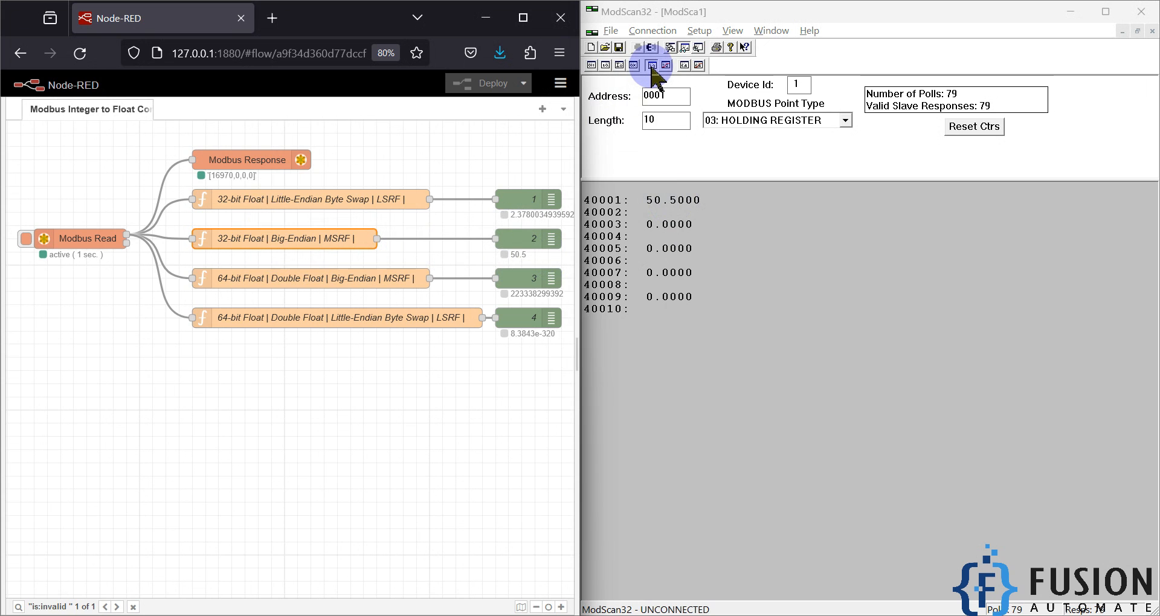
pyautogui.moveTo(182, 224); pyautogui.dragTo(390, 256)
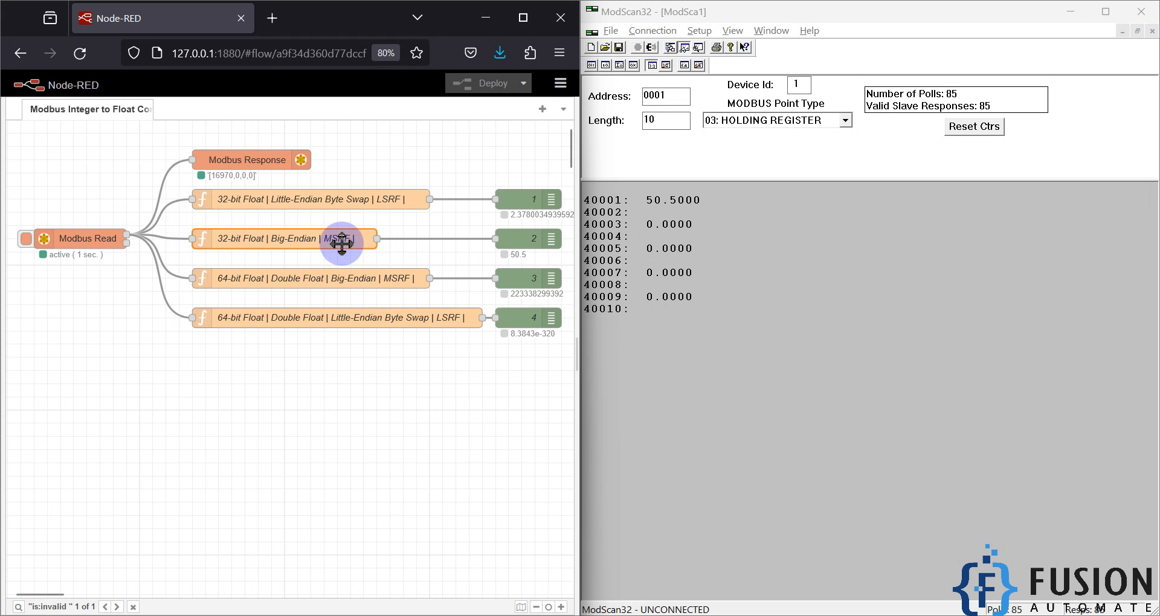
# Step: Switch the display to Float LSRF, write 50.5 to address 1 again, and select the 32-bit Little-Endian Byte Swap node
pyautogui.click(665, 65)
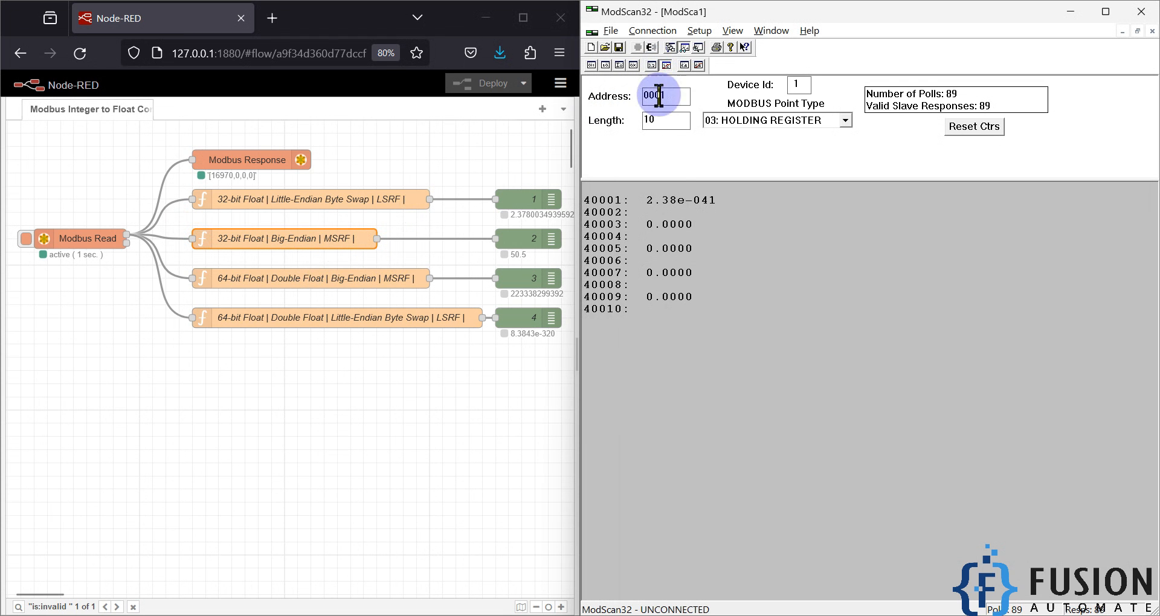
pyautogui.doubleClick(677, 200)
pyautogui.moveTo(916, 330); pyautogui.dragTo(818, 329)
pyautogui.write('50.5')
pyautogui.press('Return')
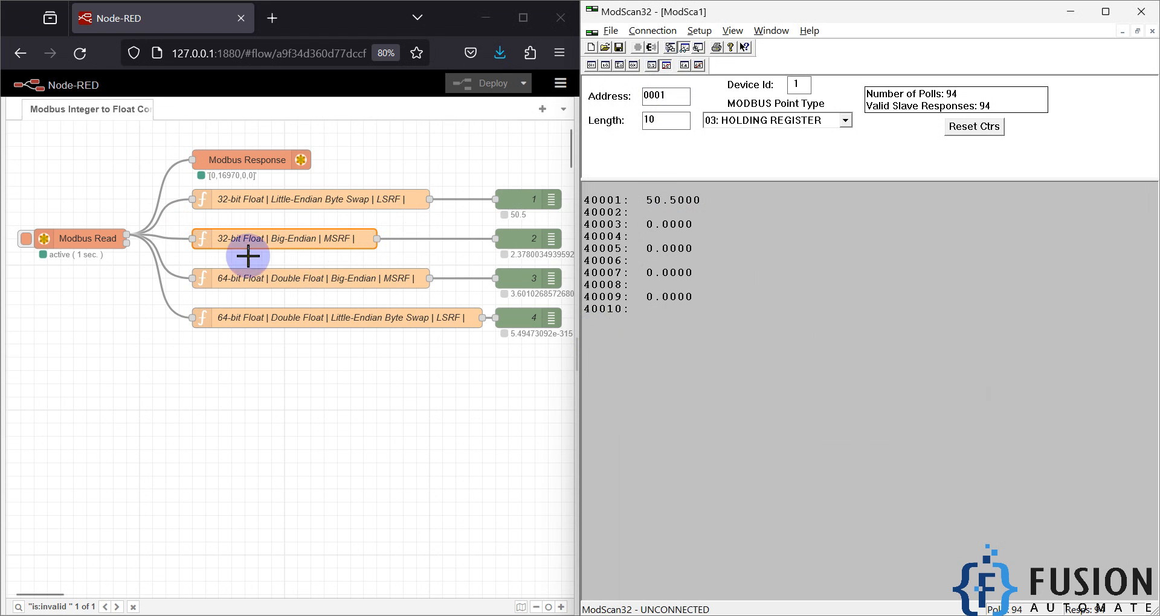
pyautogui.click(401, 200)
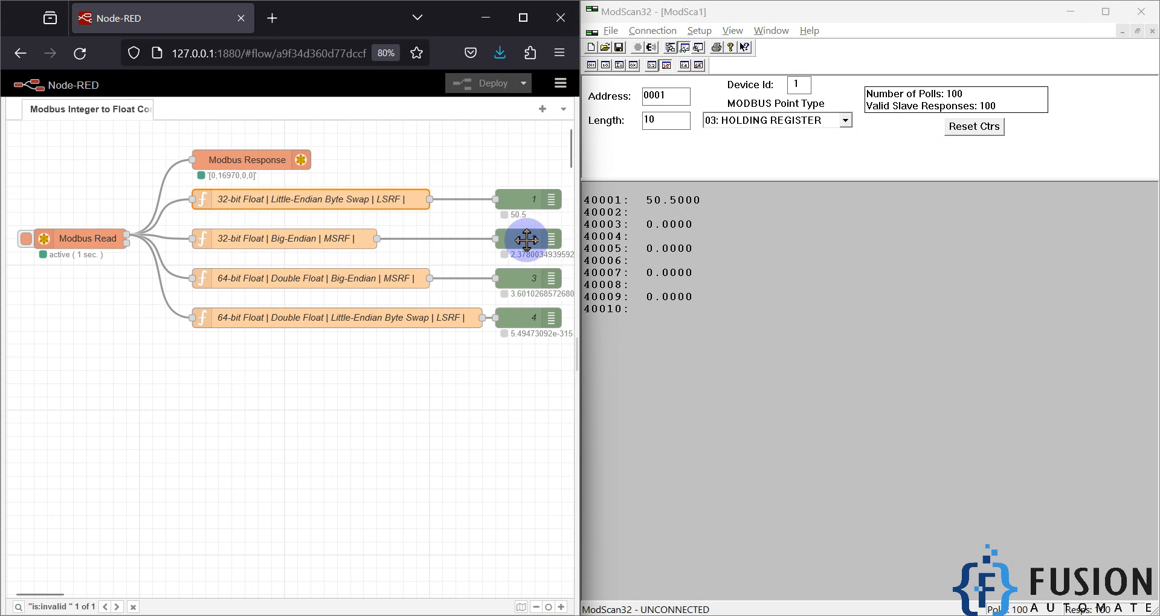
# Step: Return the display to Float MSRF and rewrite address 1 with the value 50.5
pyautogui.click(654, 66)
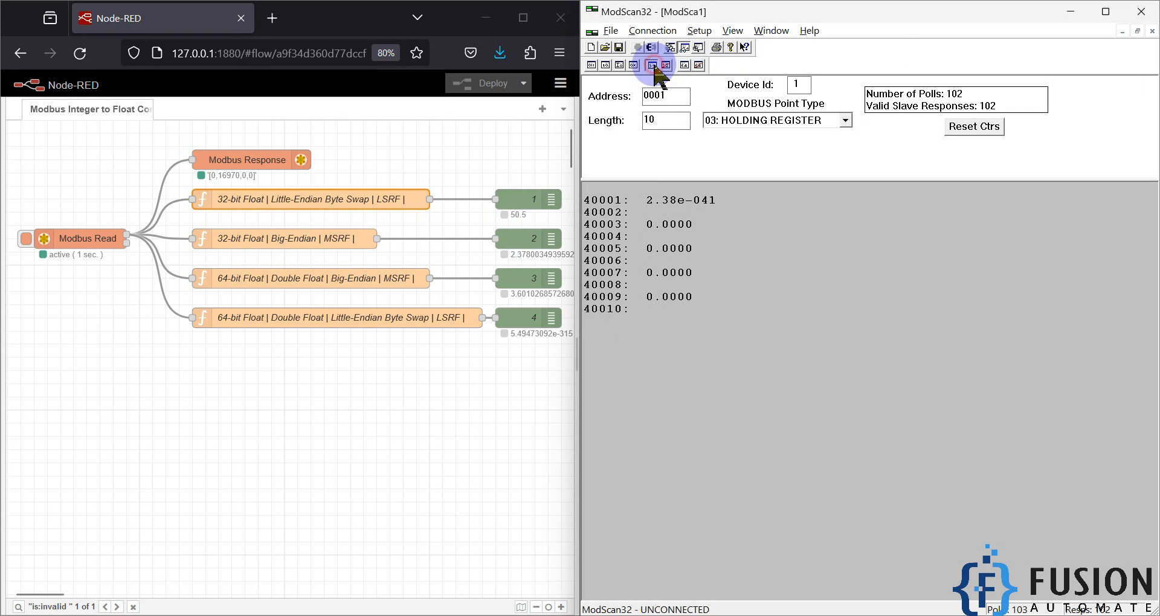
pyautogui.doubleClick(685, 208)
pyautogui.doubleClick(900, 330)
pyautogui.write('50.5')
pyautogui.press('Return')
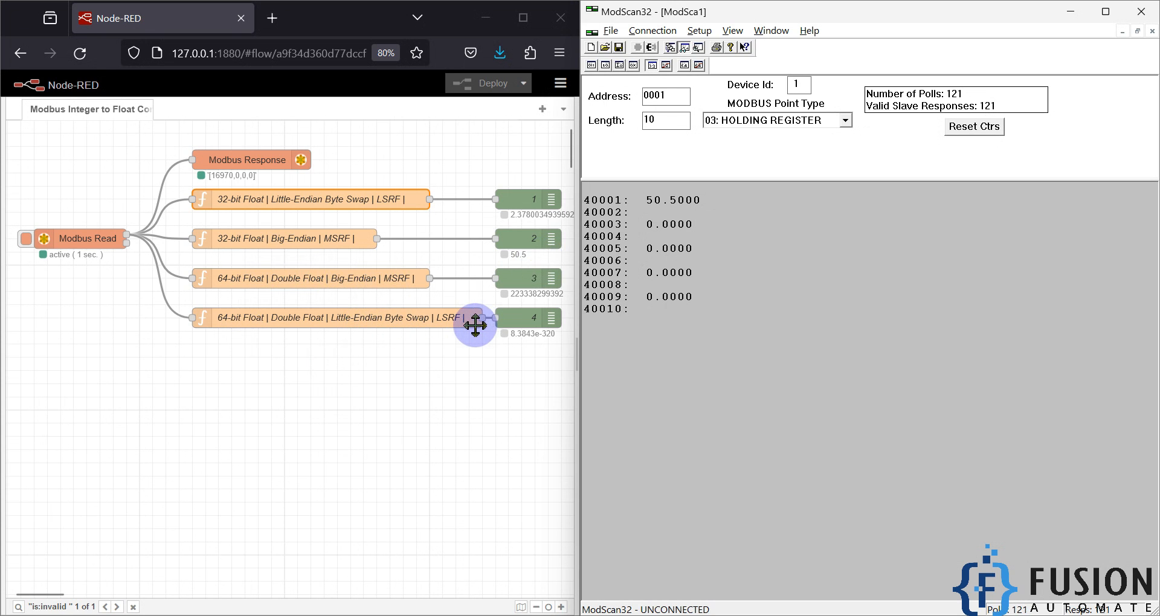
# Step: Switch the ModScan32 display to Double Float with the most significant register first and write 0 to address 1
pyautogui.click(699, 34)
pyautogui.moveTo(749, 65)
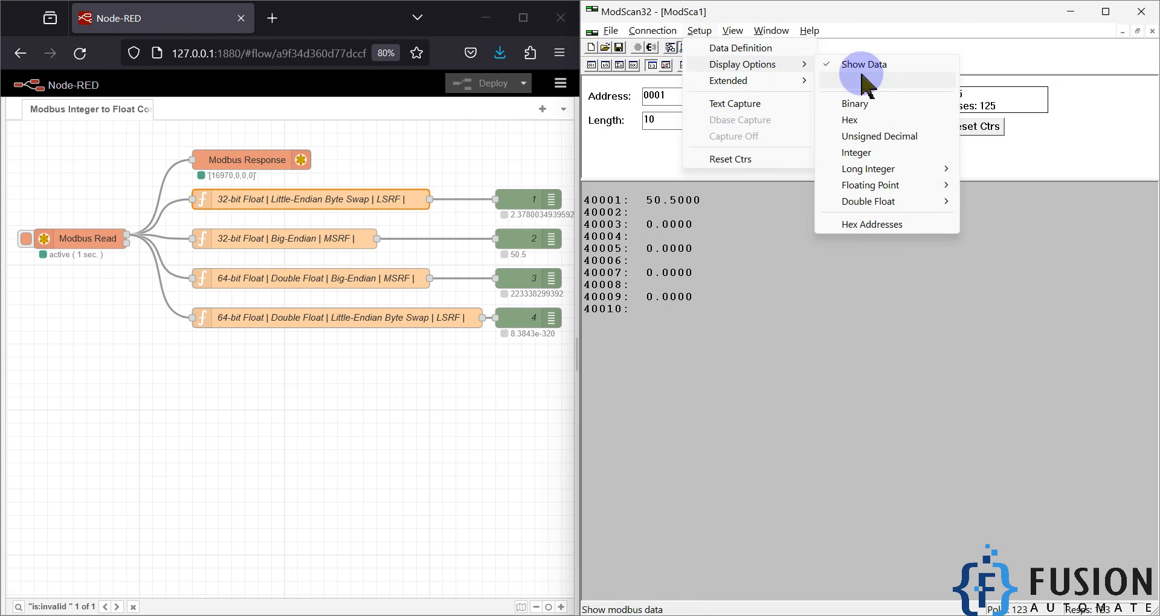
pyautogui.moveTo(938, 204)
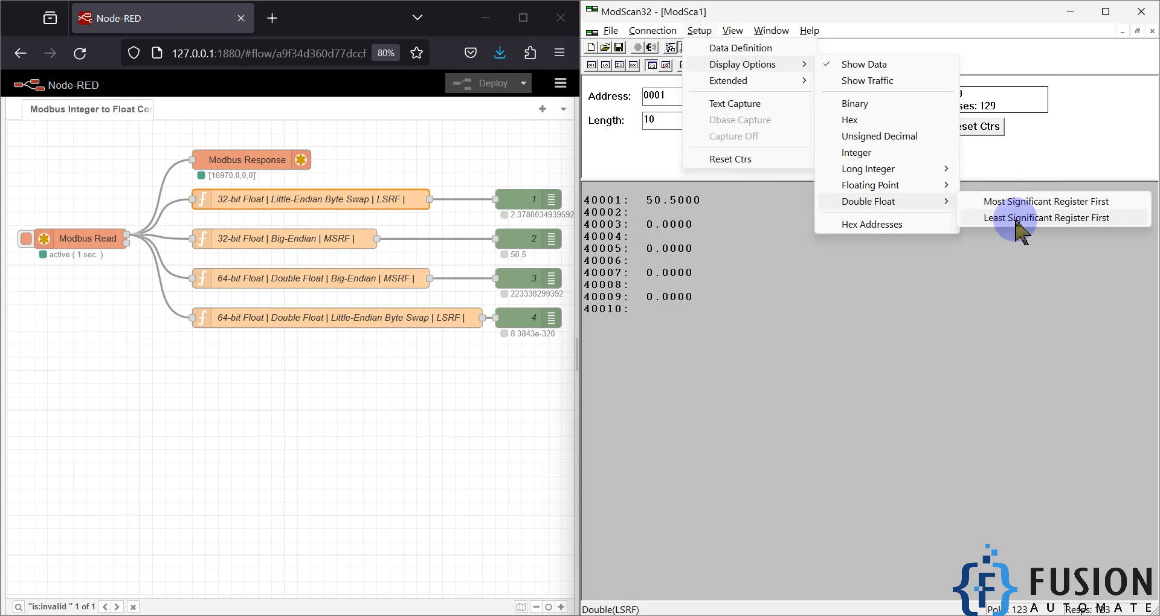
pyautogui.click(1027, 204)
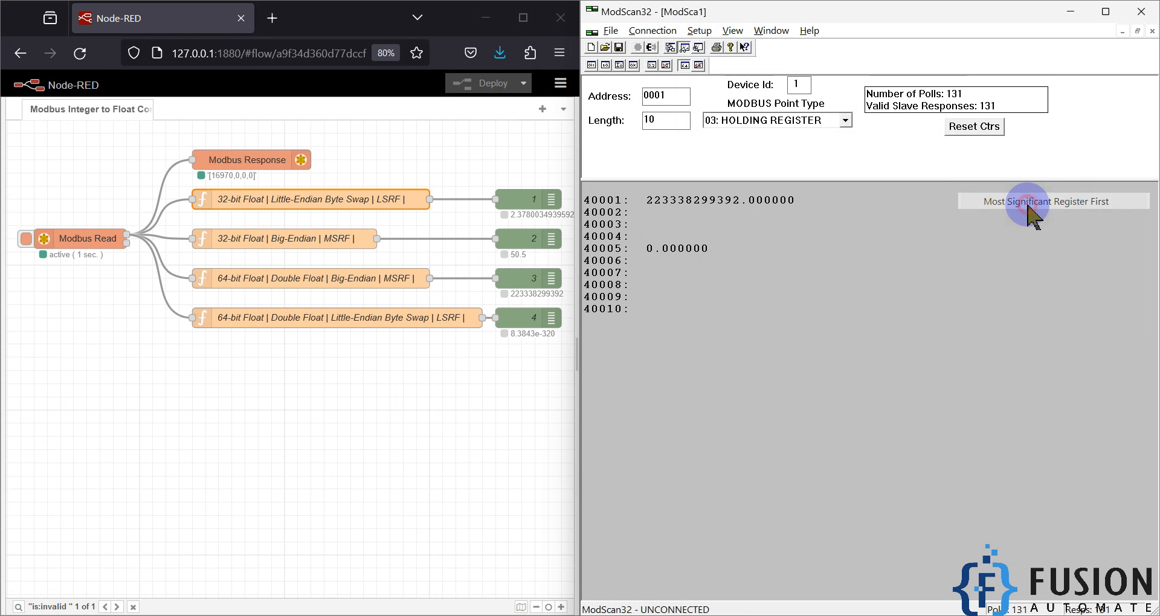
pyautogui.doubleClick(746, 208)
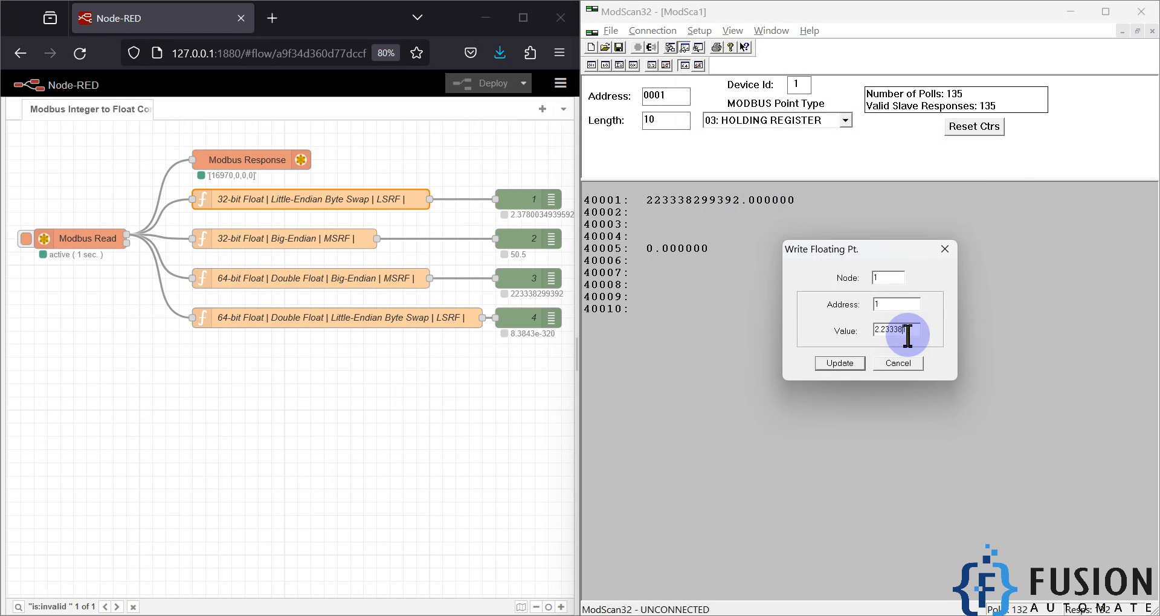
pyautogui.write('2.23')
pyautogui.click(839, 363)
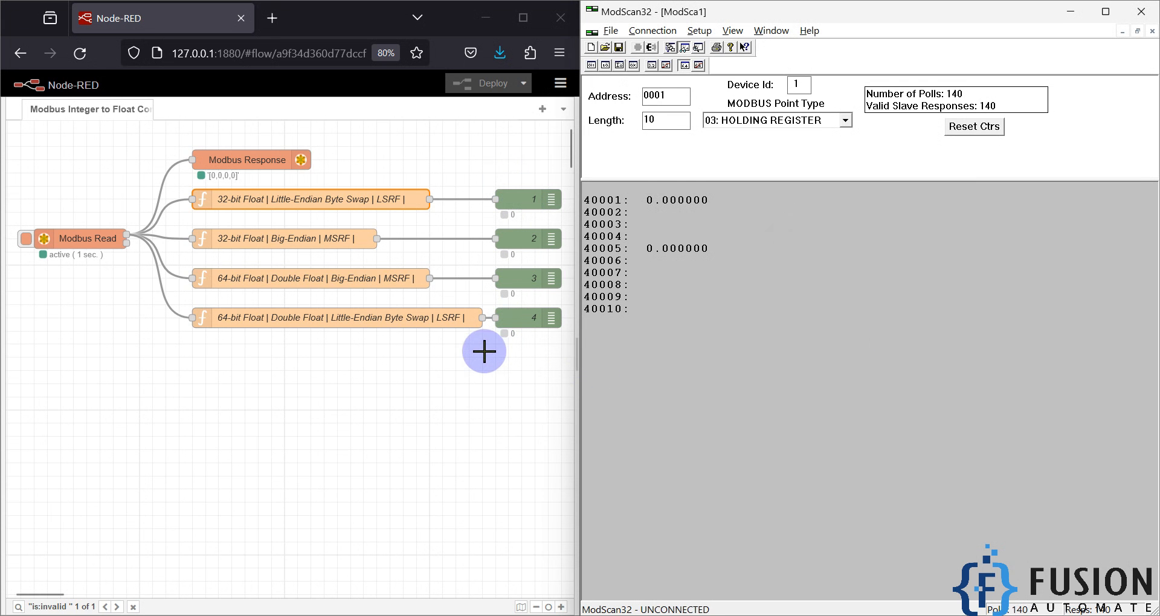
# Step: Write the double float value 5005.5 to address 1 and select the 64-bit Big-Endian MSRF function node
pyautogui.doubleClick(688, 205)
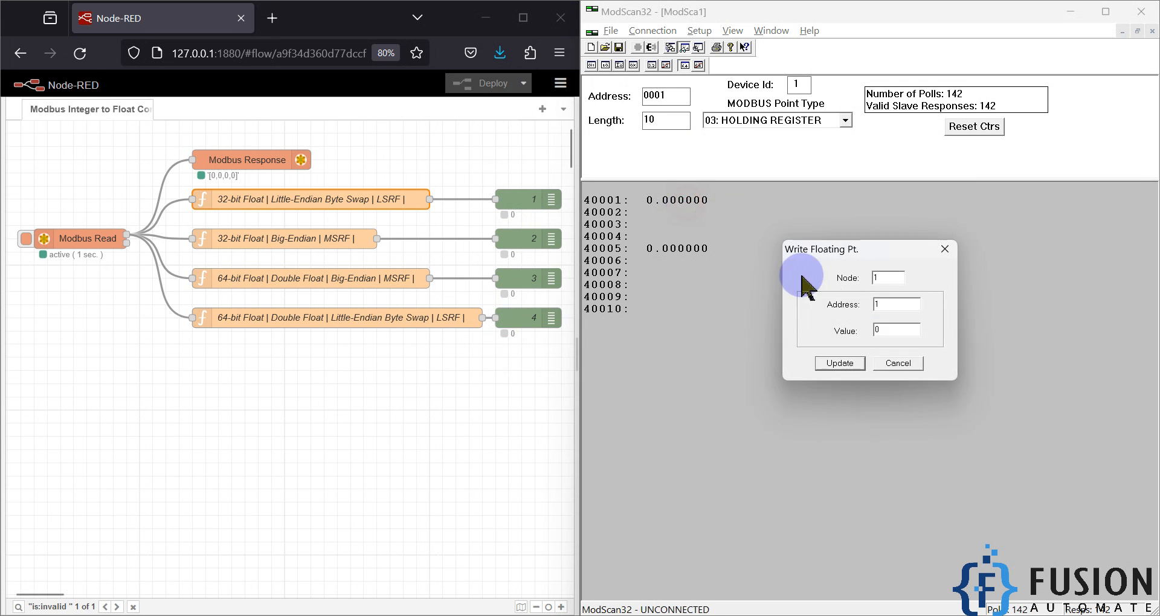
pyautogui.moveTo(908, 334); pyautogui.dragTo(868, 334)
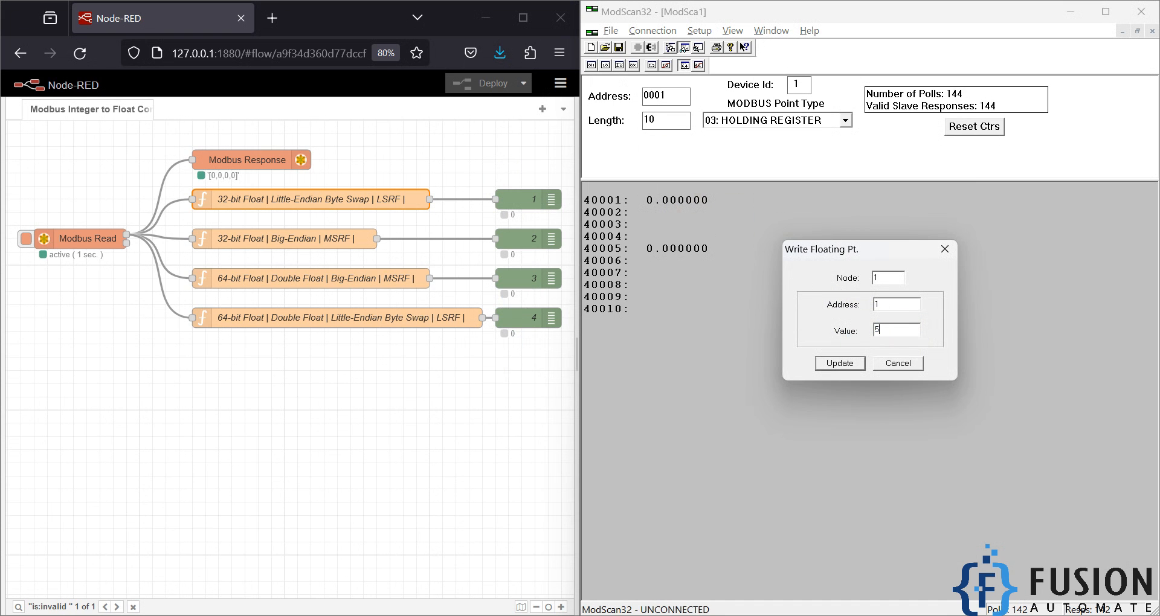
pyautogui.write('5005.5')
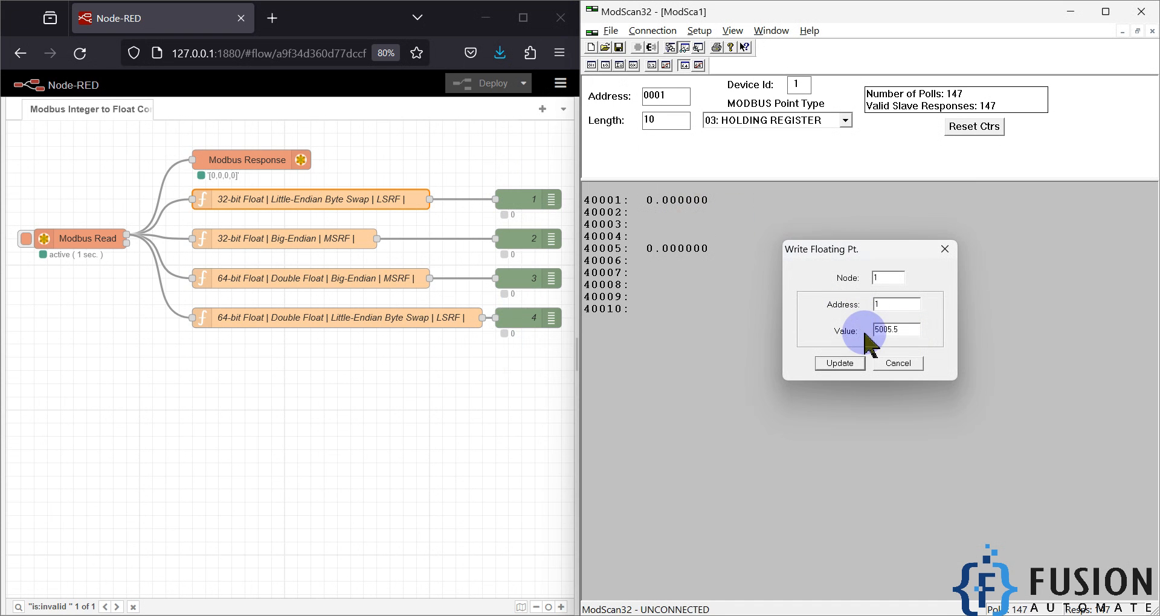
pyautogui.press('Return')
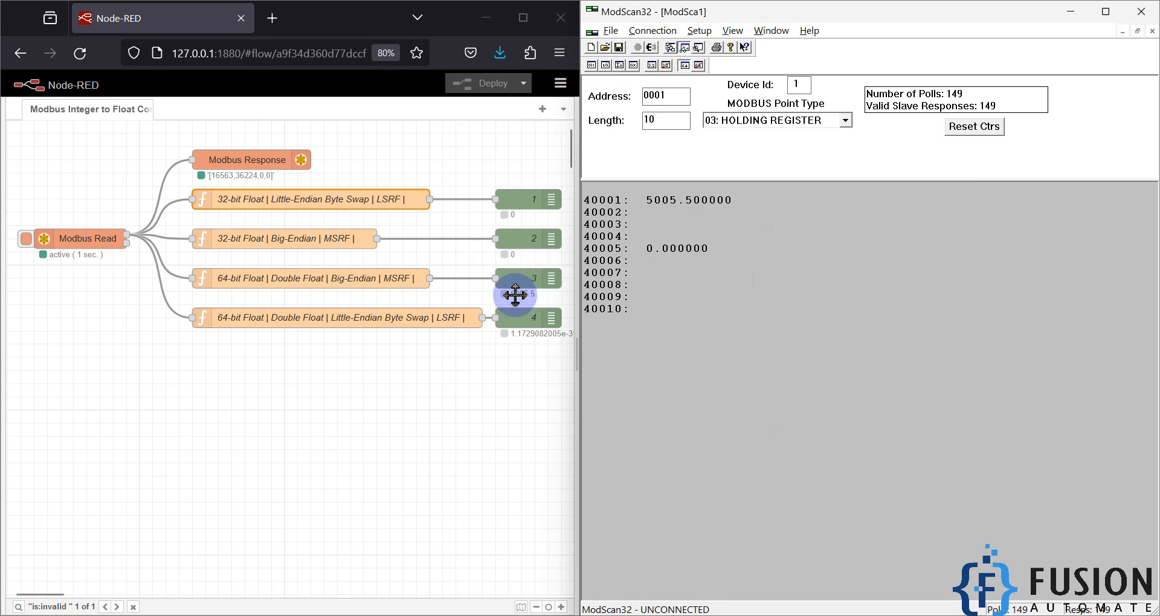
pyautogui.click(352, 286)
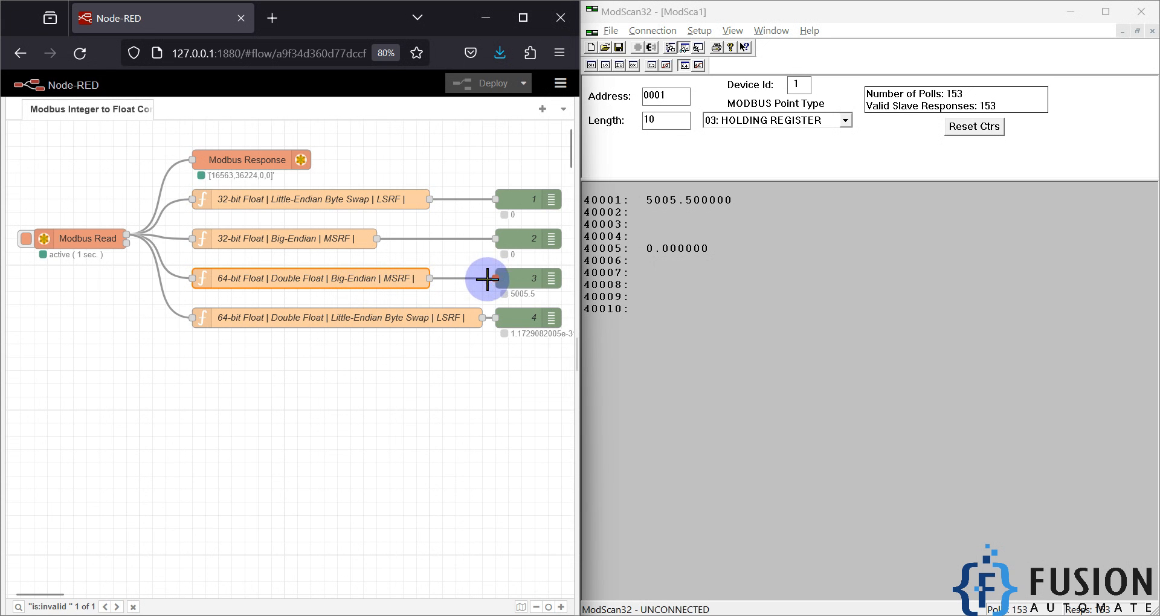
# Step: Write the value 600.5 to address 1 to test the 64-bit Big-Endian conversion with a smaller number
pyautogui.doubleClick(667, 206)
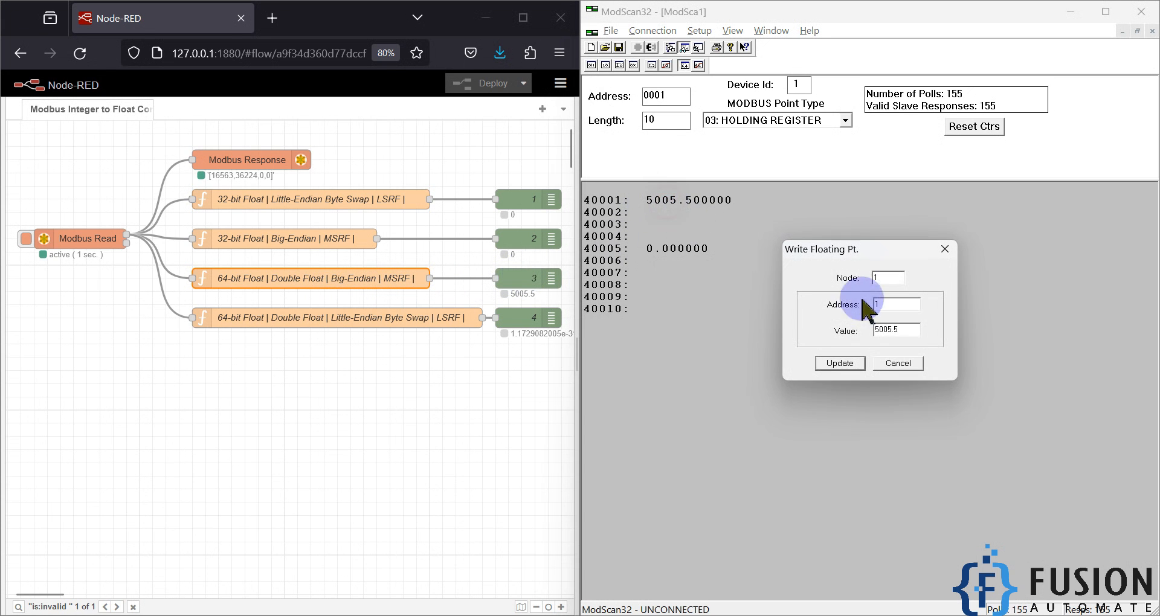
pyautogui.moveTo(903, 329); pyautogui.dragTo(751, 311)
pyautogui.write('600.5')
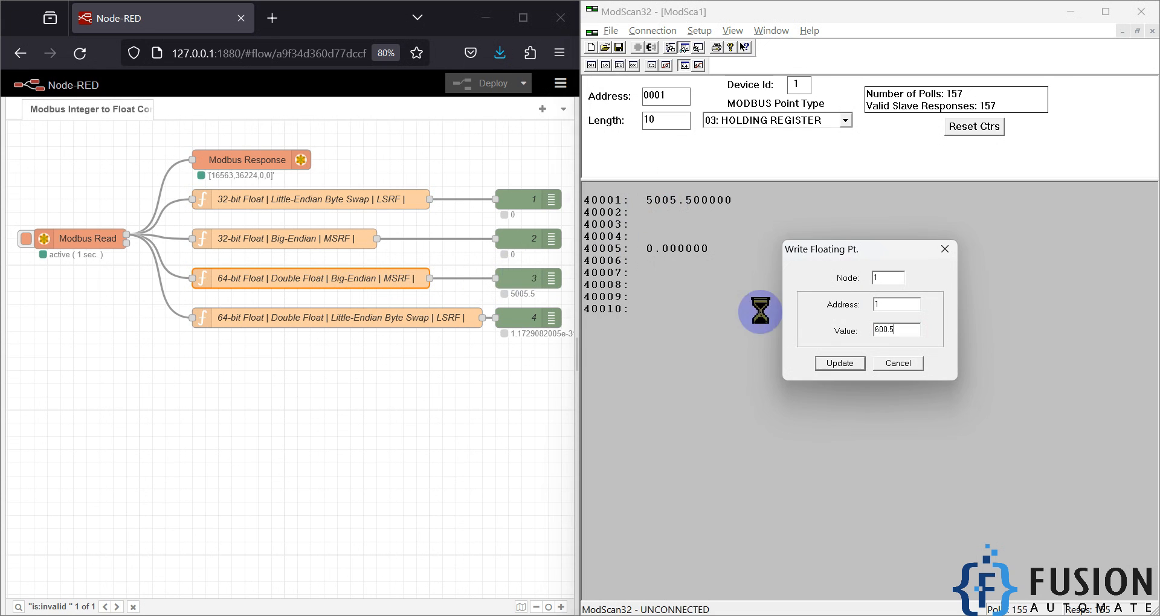
pyautogui.press('Return')
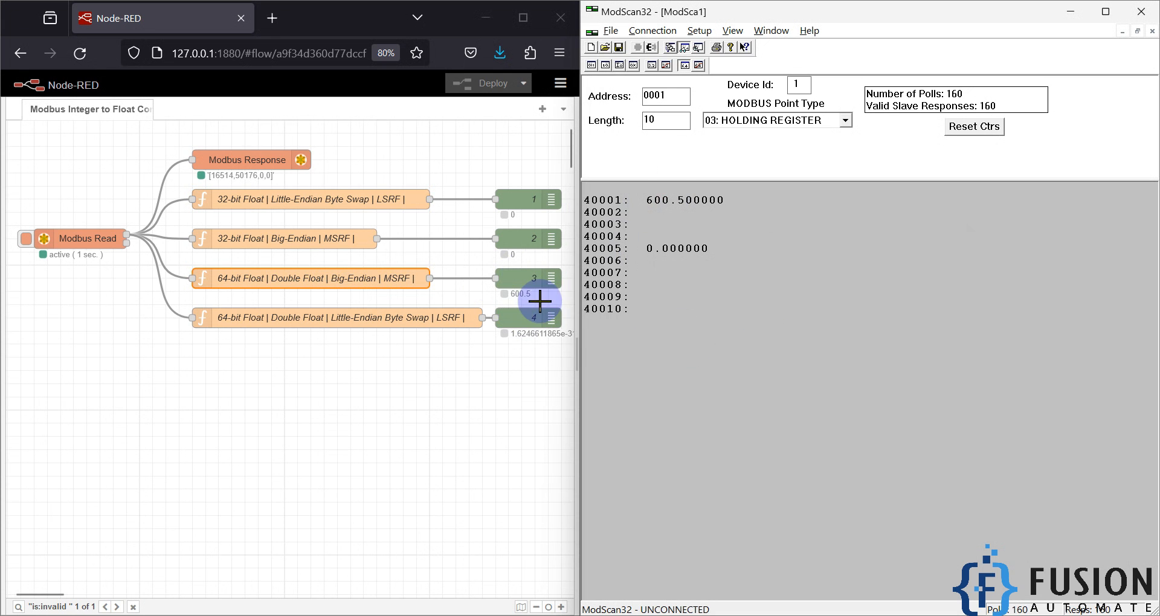
# Step: Write the value 6000.5 to address 1 as another 64-bit Big-Endian test
pyautogui.doubleClick(673, 207)
pyautogui.moveTo(900, 334); pyautogui.dragTo(753, 326)
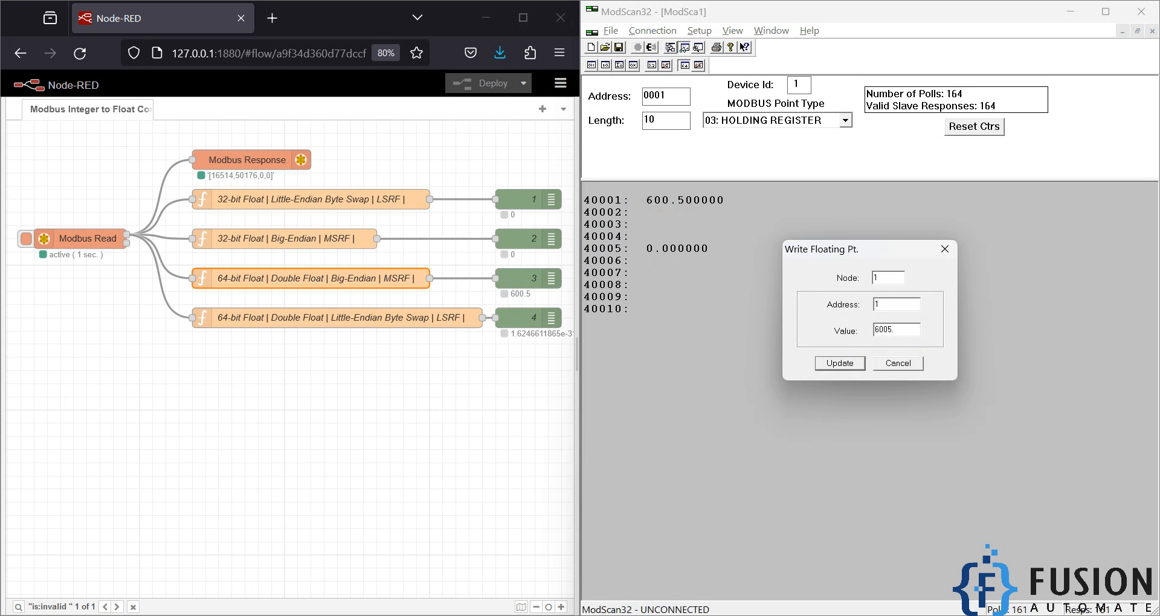
pyautogui.press('Return')
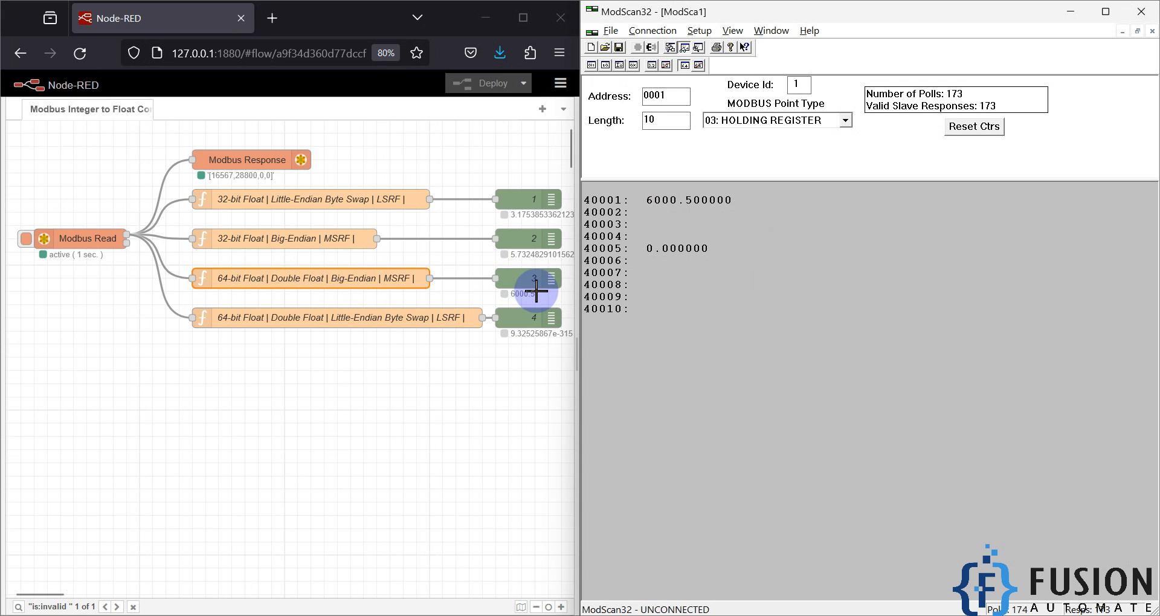
# Step: Switch the display to Double Float with the least significant register first, write 500.5 to address 1, and check debug node 4's output
pyautogui.click(700, 30)
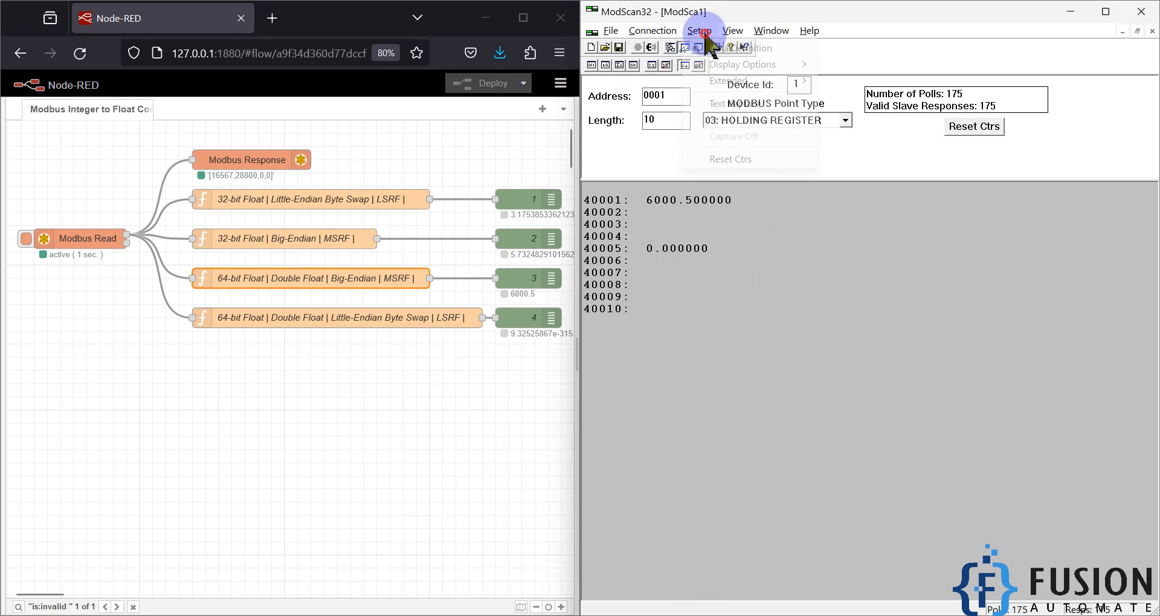
pyautogui.moveTo(879, 202)
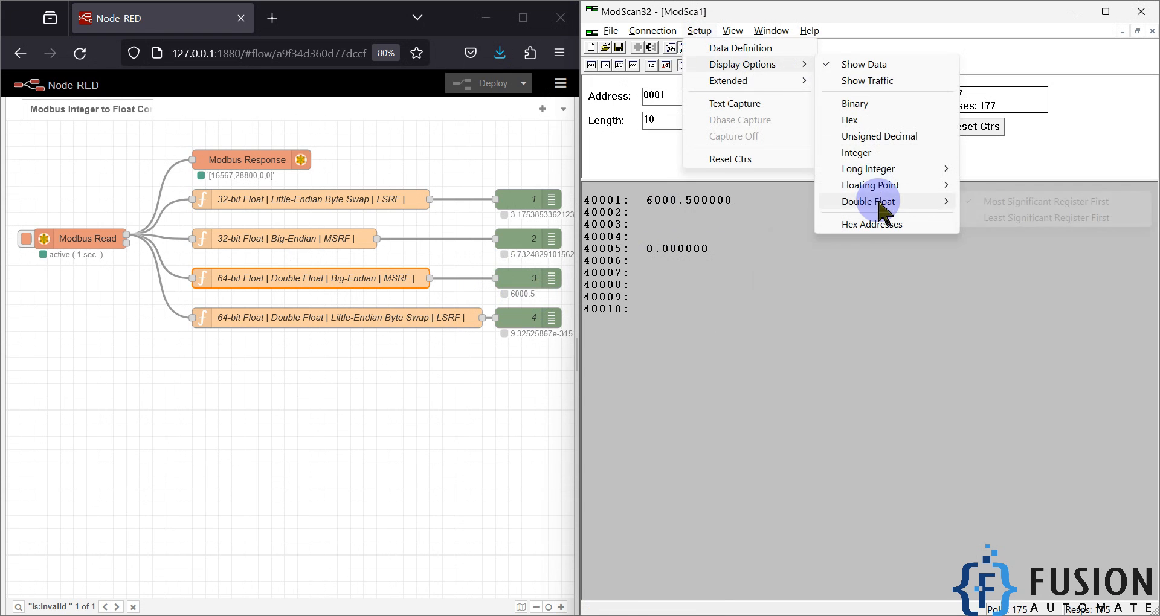
pyautogui.click(1016, 218)
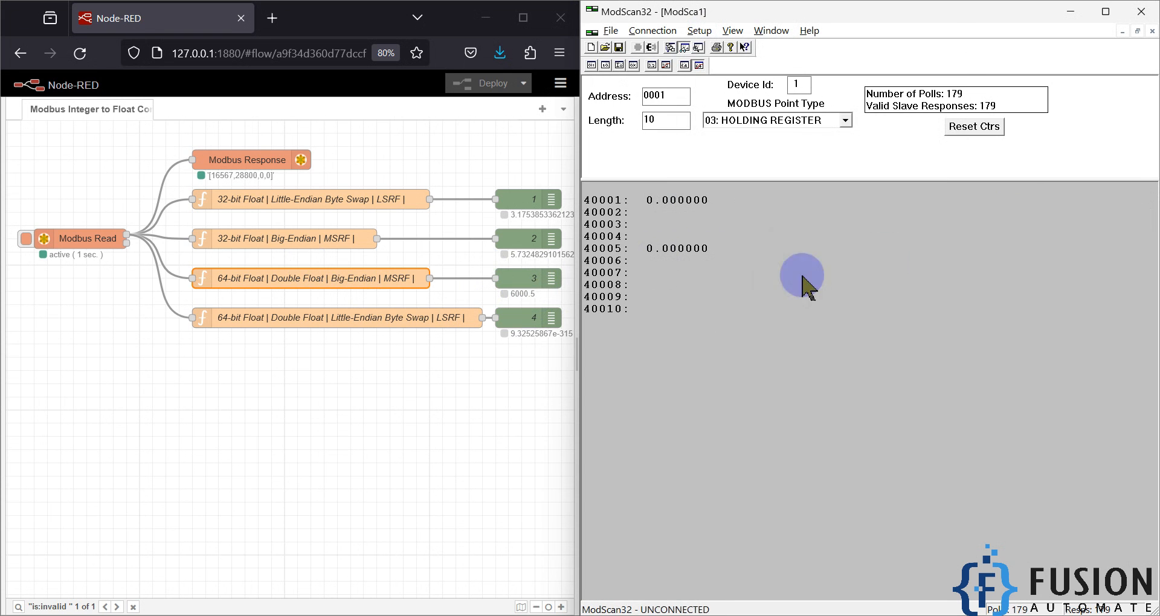
pyautogui.doubleClick(673, 200)
pyautogui.click(873, 330)
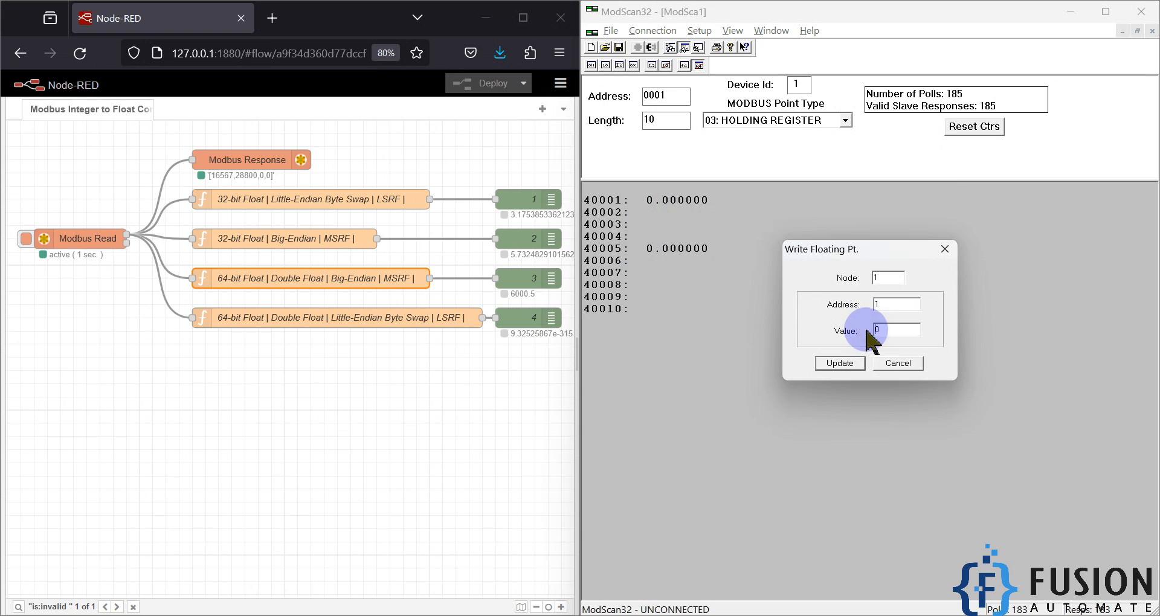
pyautogui.moveTo(909, 329); pyautogui.dragTo(846, 330)
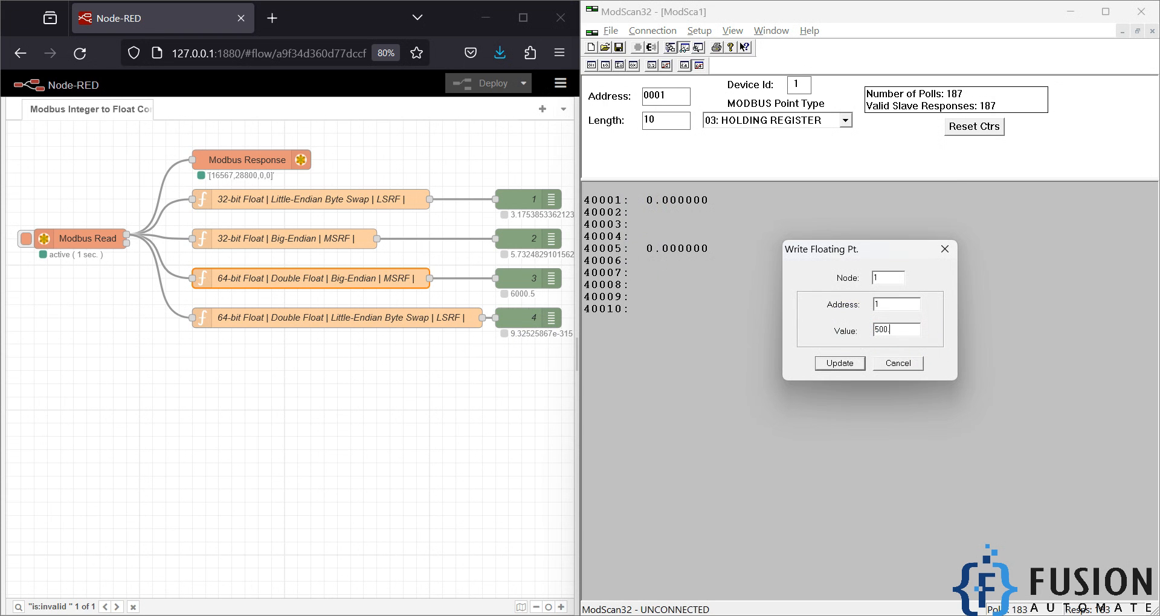
pyautogui.click(839, 363)
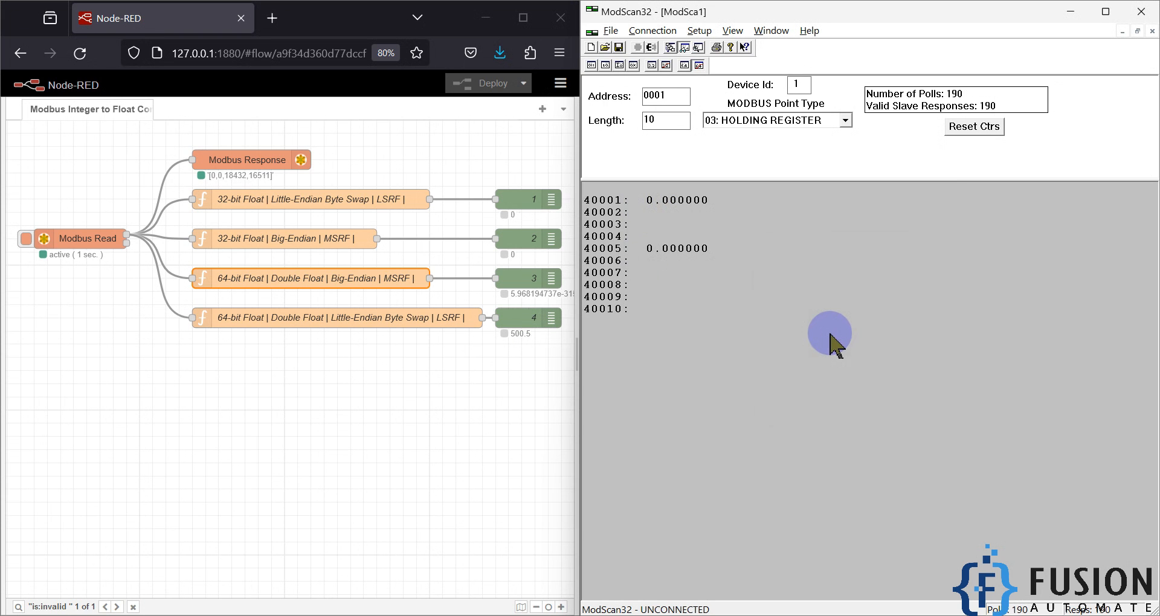
pyautogui.click(534, 347)
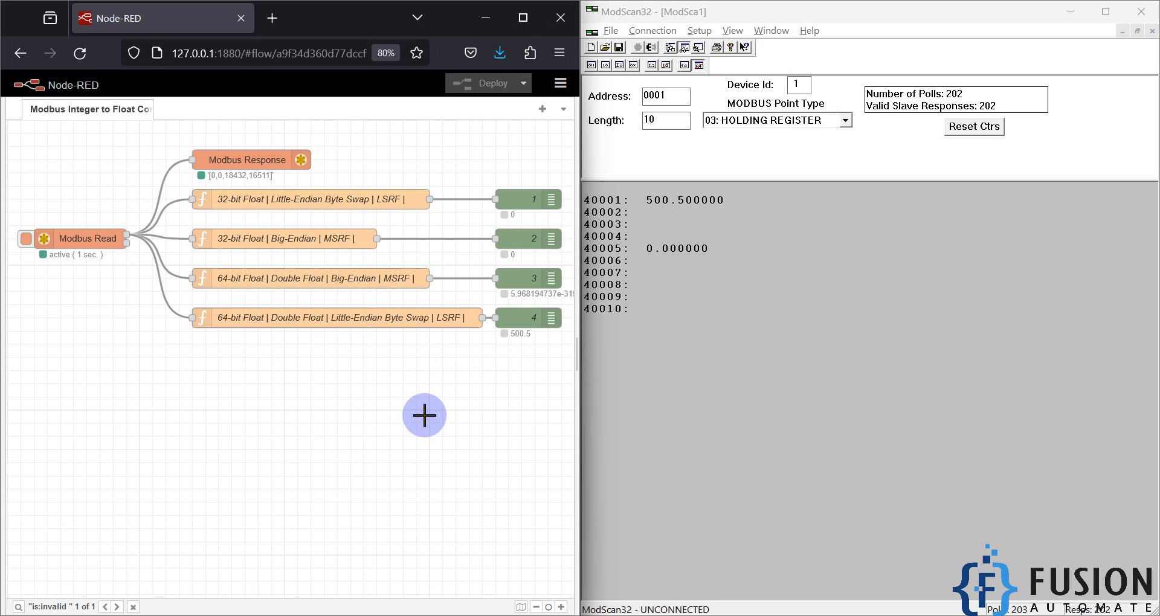
pyautogui.moveTo(393, 433); pyautogui.dragTo(223, 198)
pyautogui.click(333, 380)
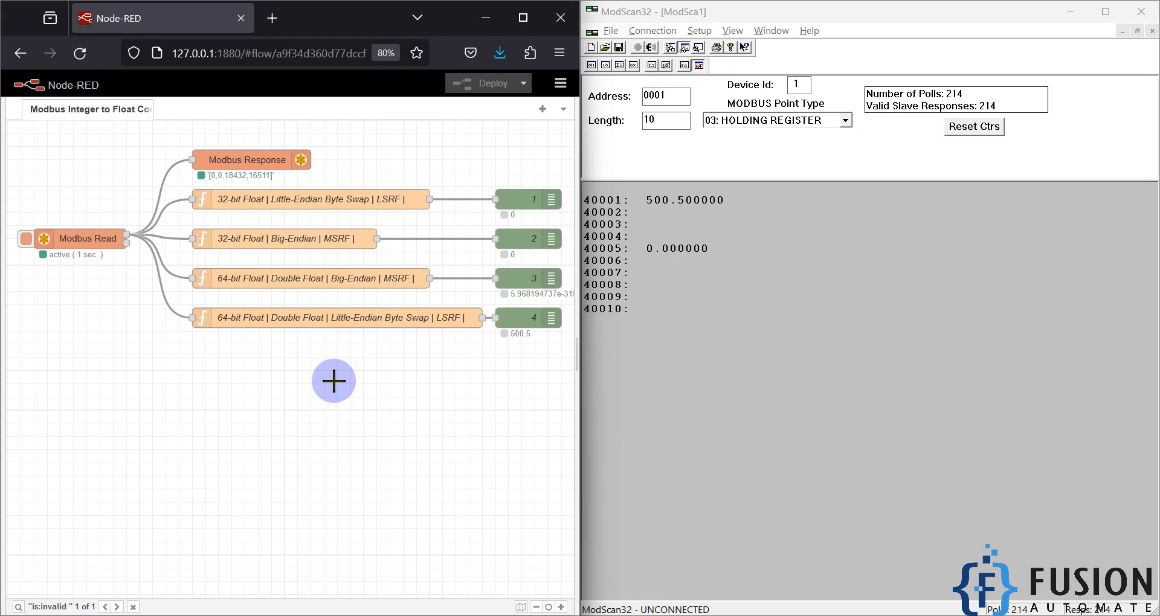
pyautogui.moveTo(339, 393); pyautogui.dragTo(276, 205)
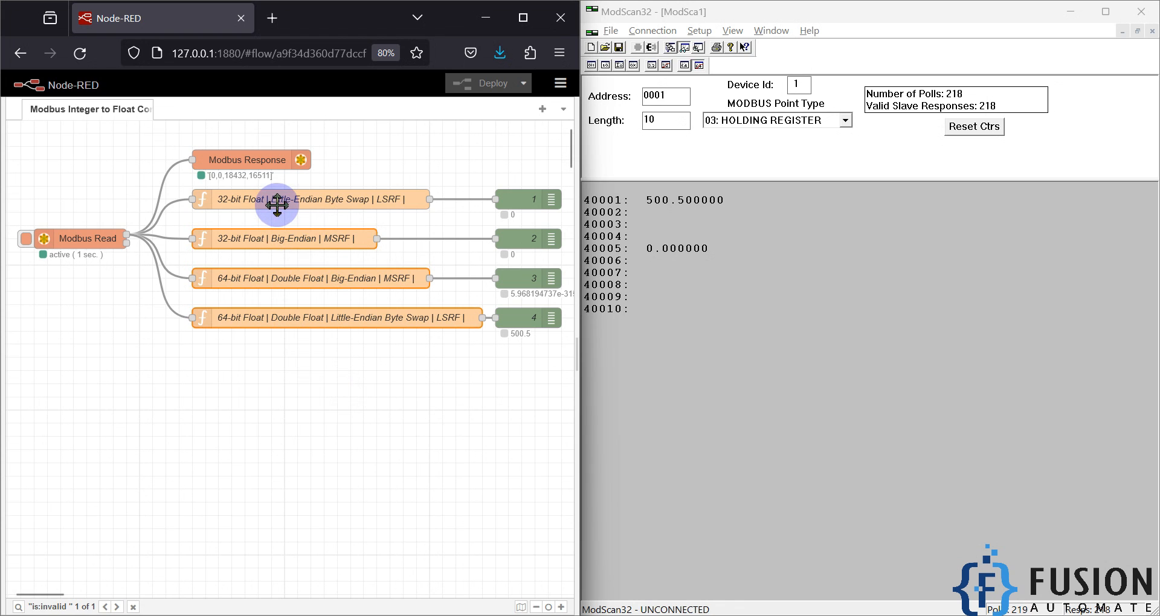
pyautogui.click(338, 347)
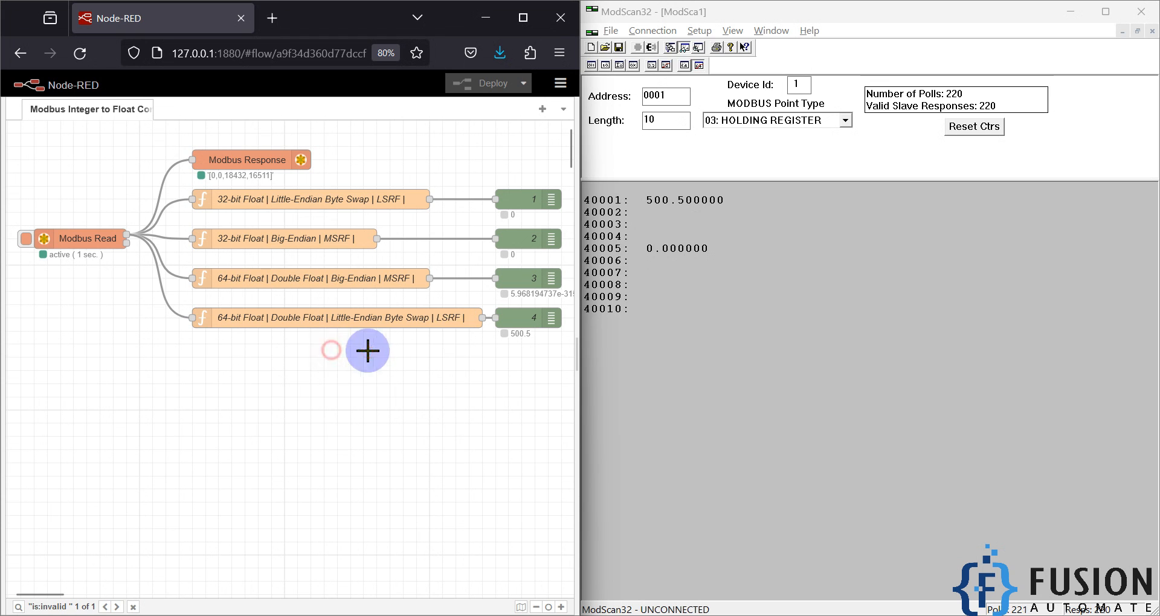
# Step: Switch the display to Floating Point with the least significant register first, write 50.5 to address 1, and check the Modbus Response registers
pyautogui.click(698, 30)
pyautogui.moveTo(797, 64)
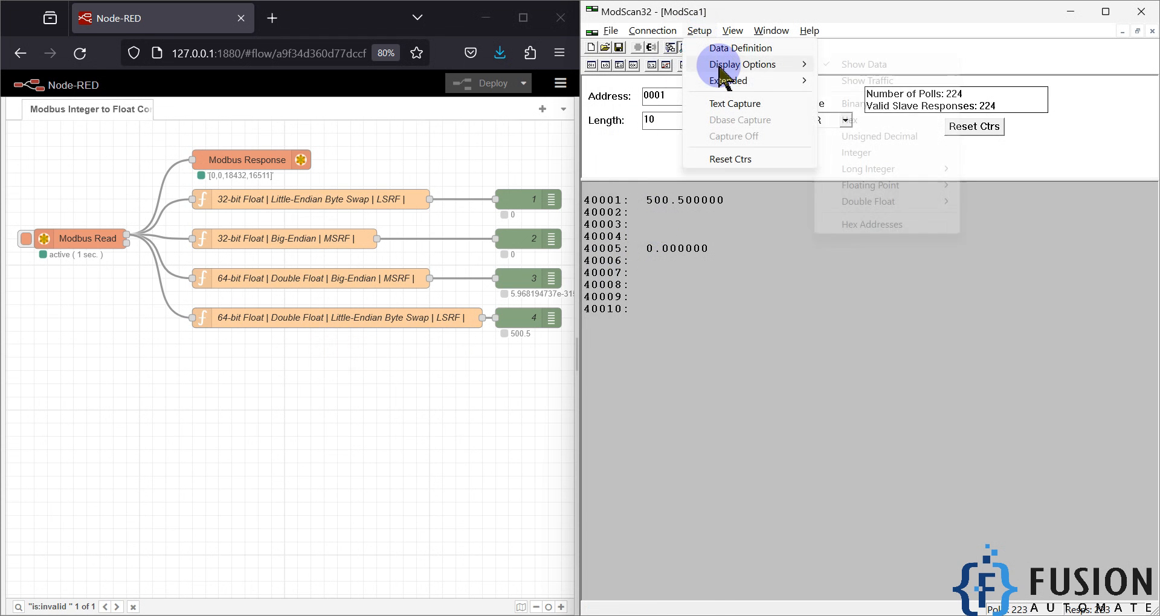
pyautogui.moveTo(917, 193)
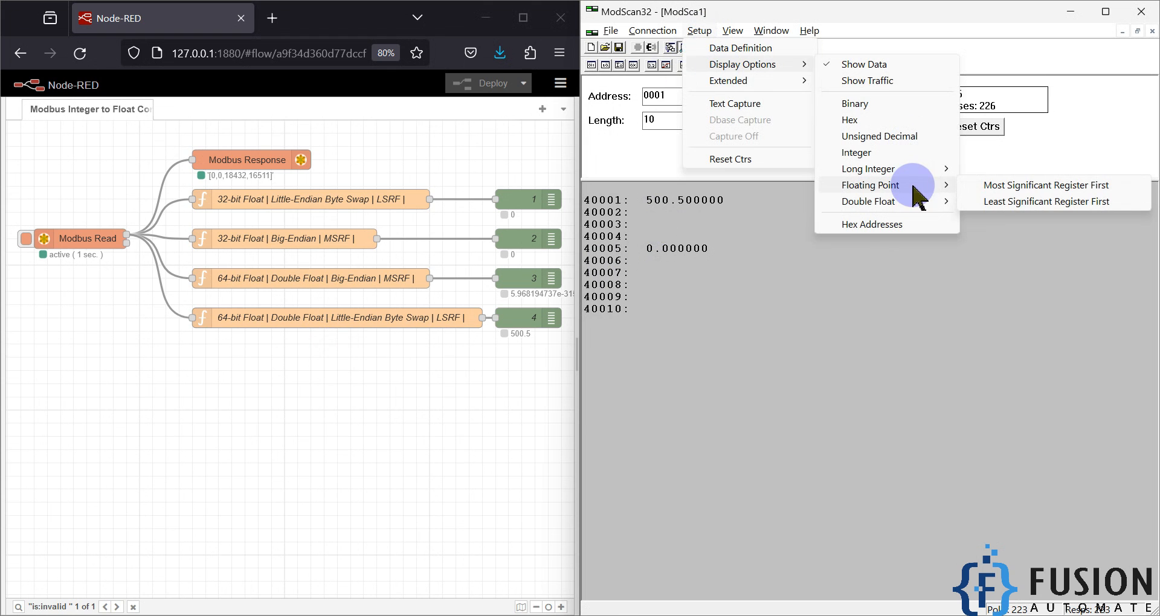
pyautogui.click(992, 203)
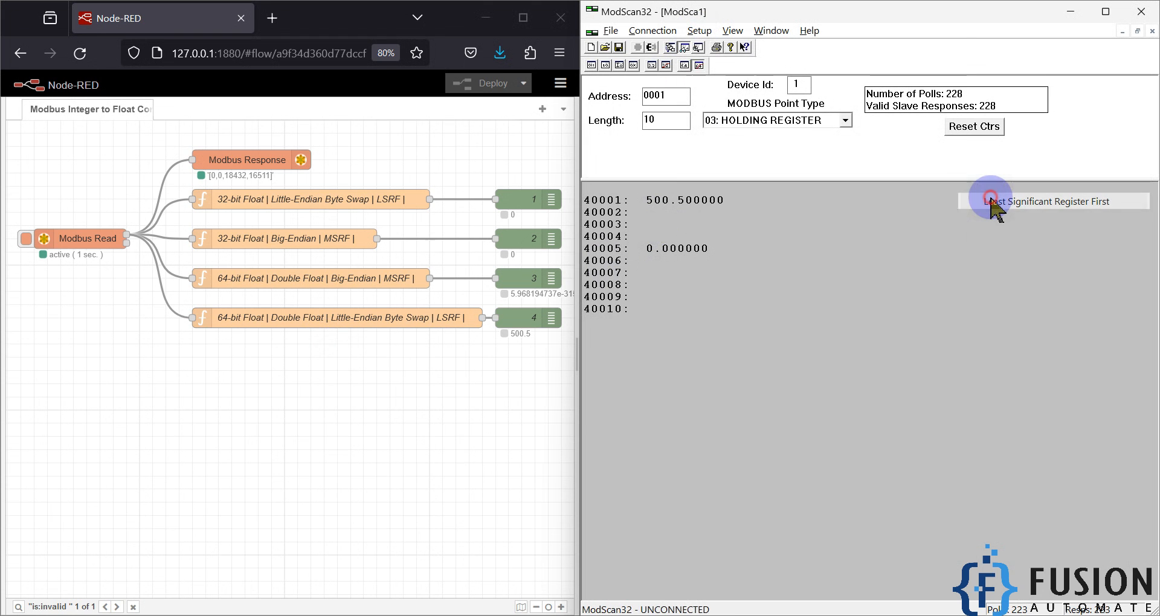
pyautogui.doubleClick(659, 201)
pyautogui.doubleClick(883, 331)
pyautogui.write('50.5')
pyautogui.press('Return')
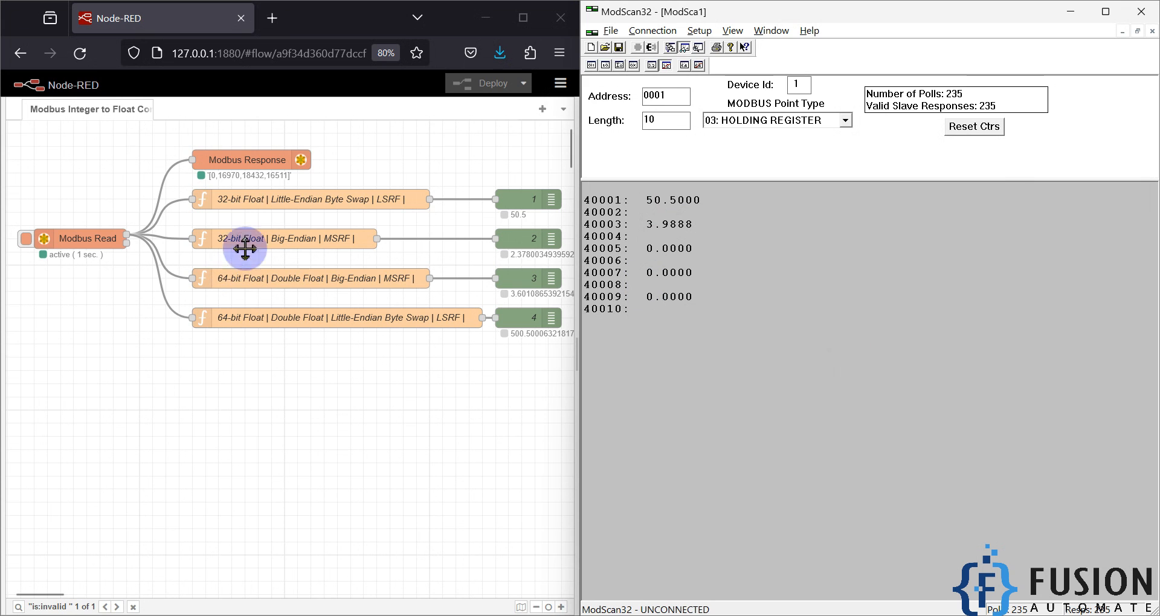
pyautogui.click(227, 178)
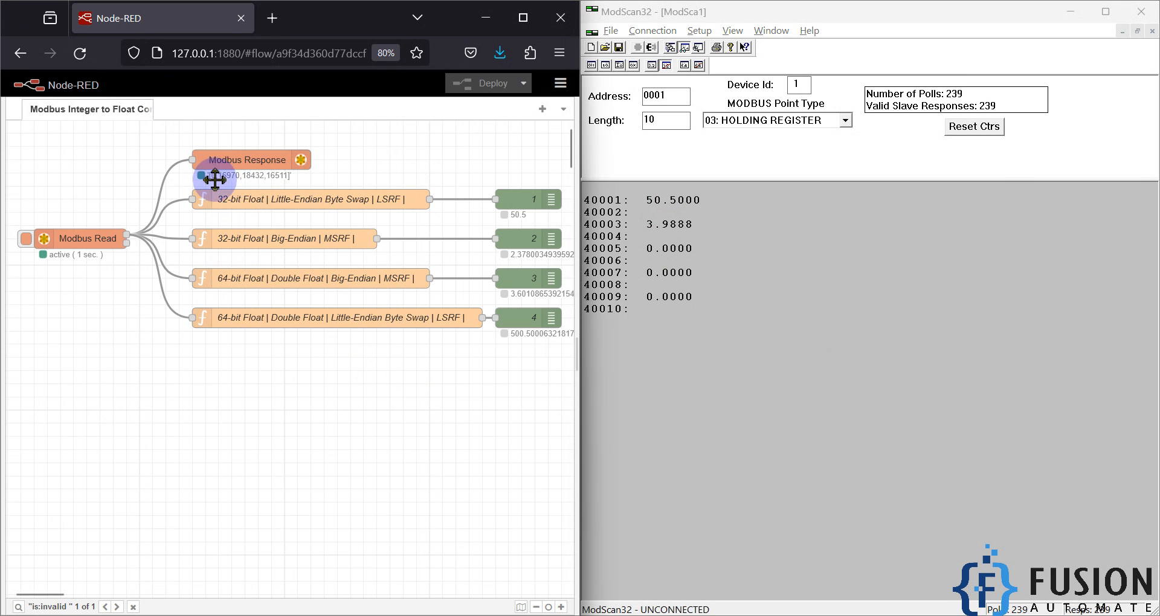
# Step: Clear the leftover value at address 3 by writing 0 to it
pyautogui.doubleClick(658, 225)
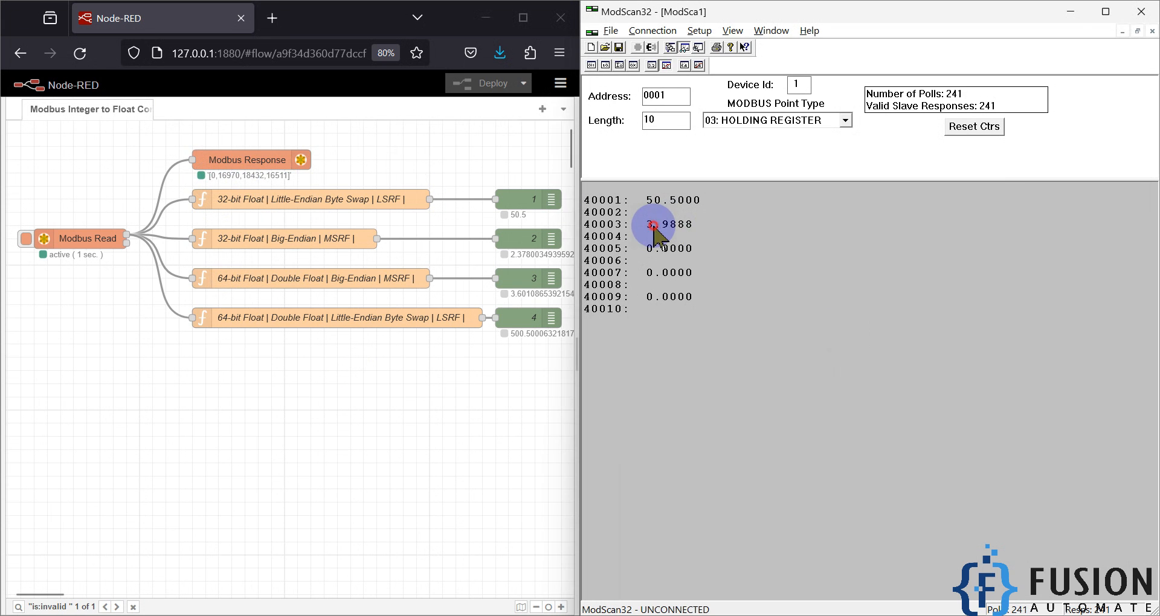
pyautogui.doubleClick(910, 331)
pyautogui.write('0')
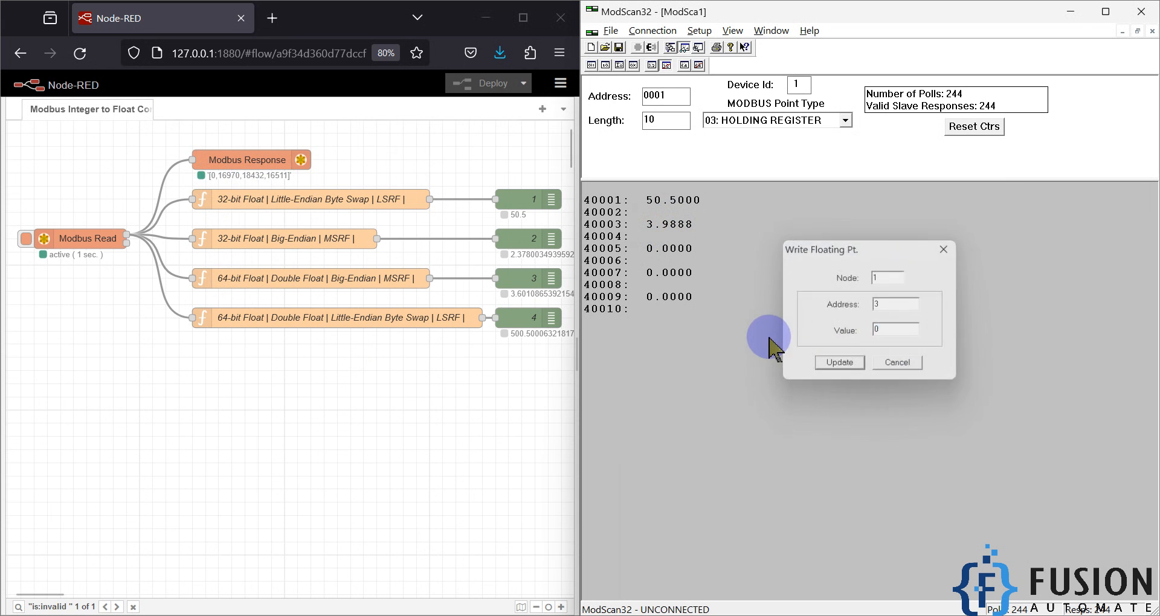
pyautogui.press('Return')
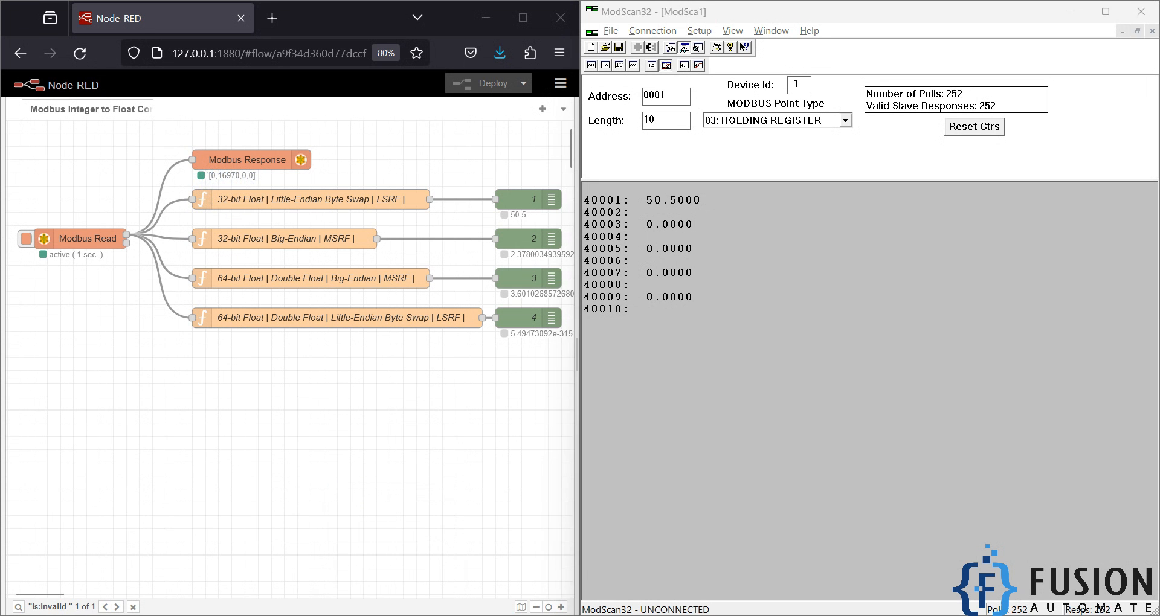
# Step: Switch to Modbus Slave and fit its window below the ModScan32 register values to compare the raw integers
pyautogui.click(391, 615)
pyautogui.moveTo(834, 6); pyautogui.dragTo(1079, 365)
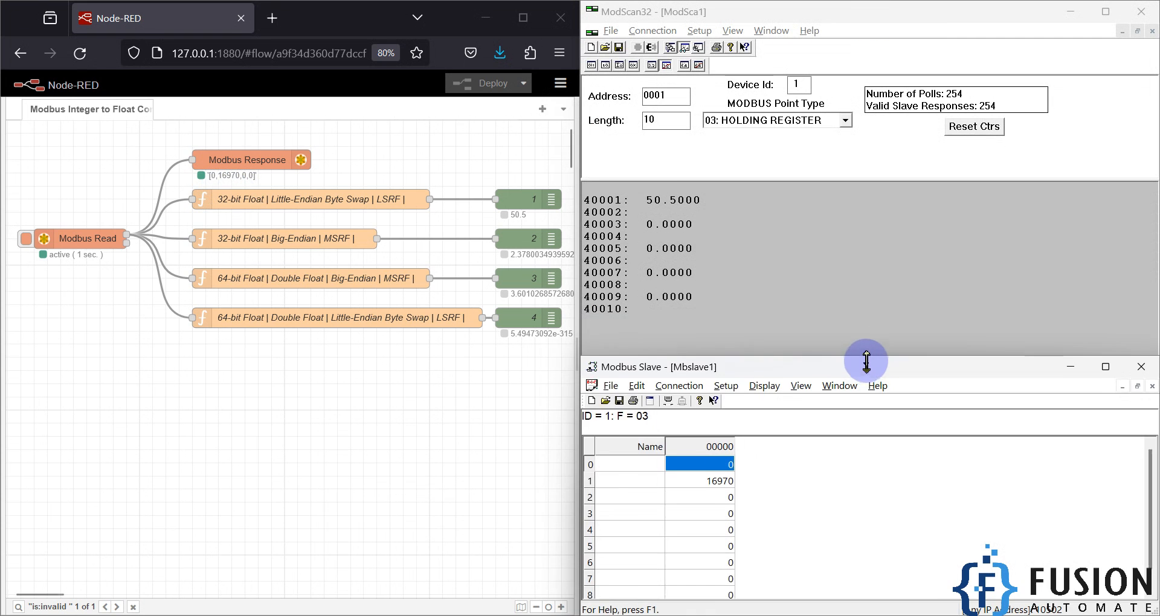
pyautogui.click(725, 474)
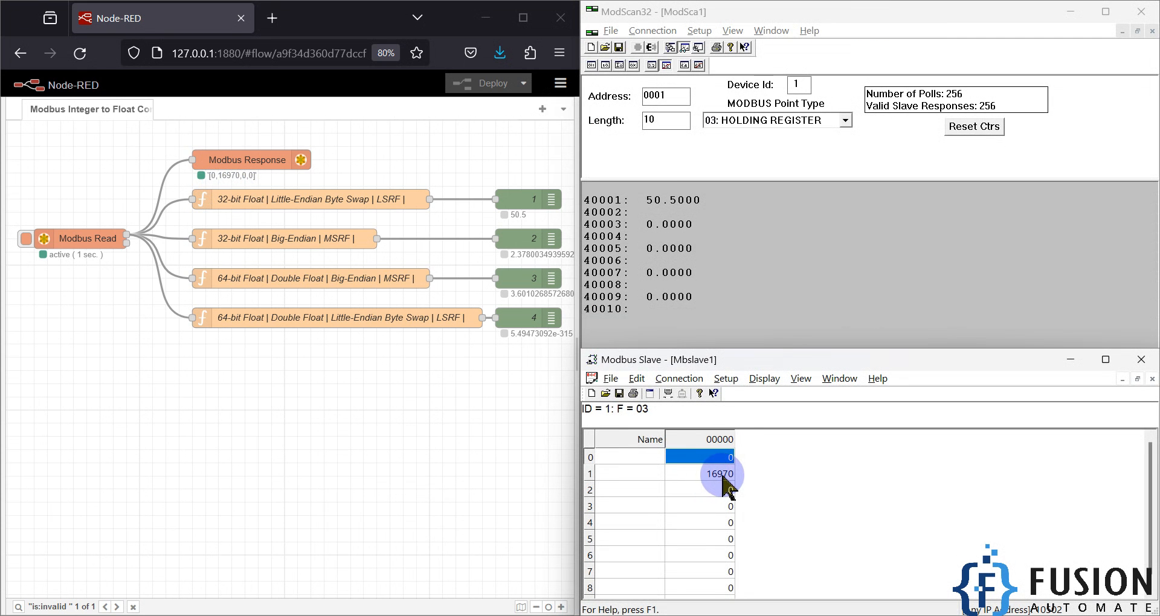
# Step: Clear the floating-point value at address 1 by writing 0 to it
pyautogui.doubleClick(687, 200)
pyautogui.doubleClick(893, 332)
pyautogui.write('0')
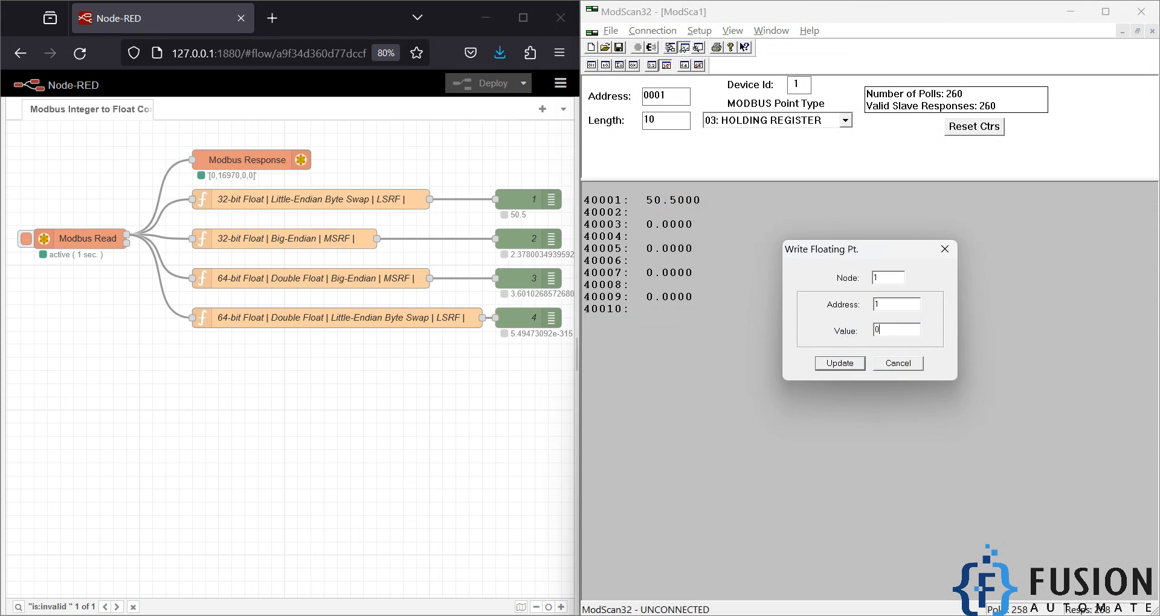
pyautogui.press('Return')
# Step: Arrange ModScan32 above the Modbus Slave window beside the Node-RED flow, and enlarge its register display area
pyautogui.hotkey('alt', 'Tab')
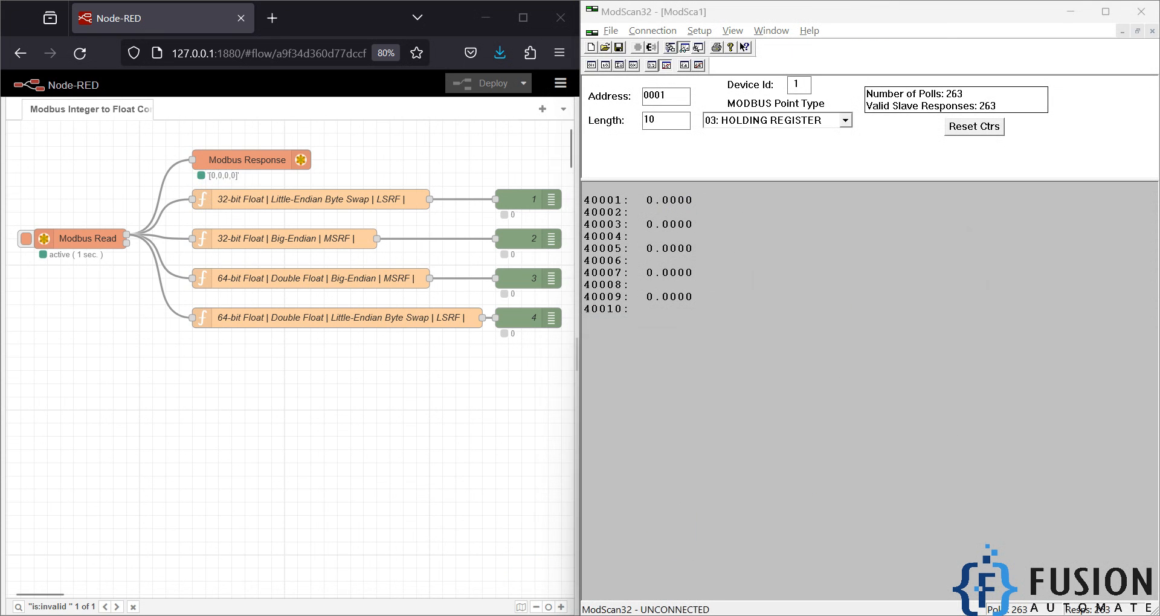
pyautogui.moveTo(1113, 359)
pyautogui.click(1135, 473)
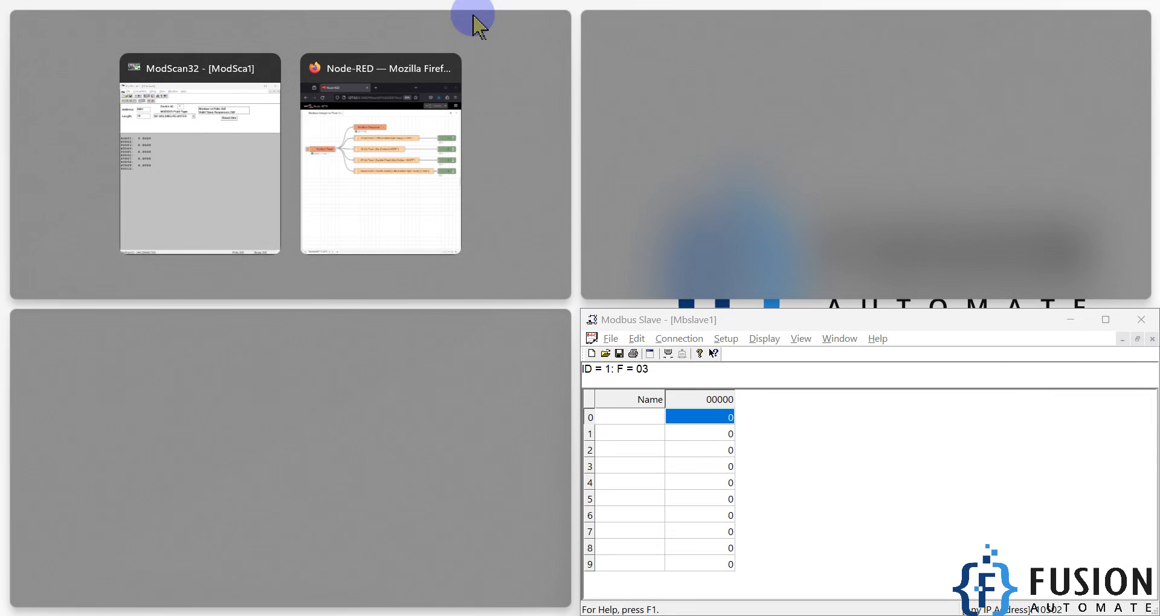
pyautogui.click(536, 23)
pyautogui.click(1104, 15)
pyautogui.click(1101, 14)
pyautogui.moveTo(916, 113)
pyautogui.click(968, 198)
pyautogui.click(569, 161)
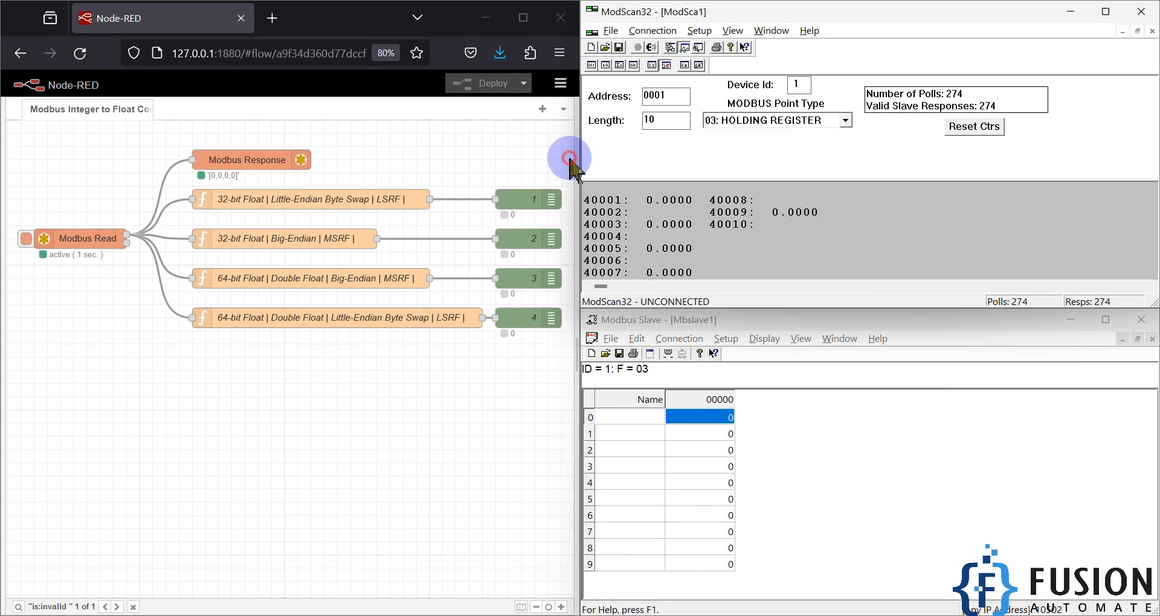
pyautogui.moveTo(795, 180); pyautogui.dragTo(799, 145)
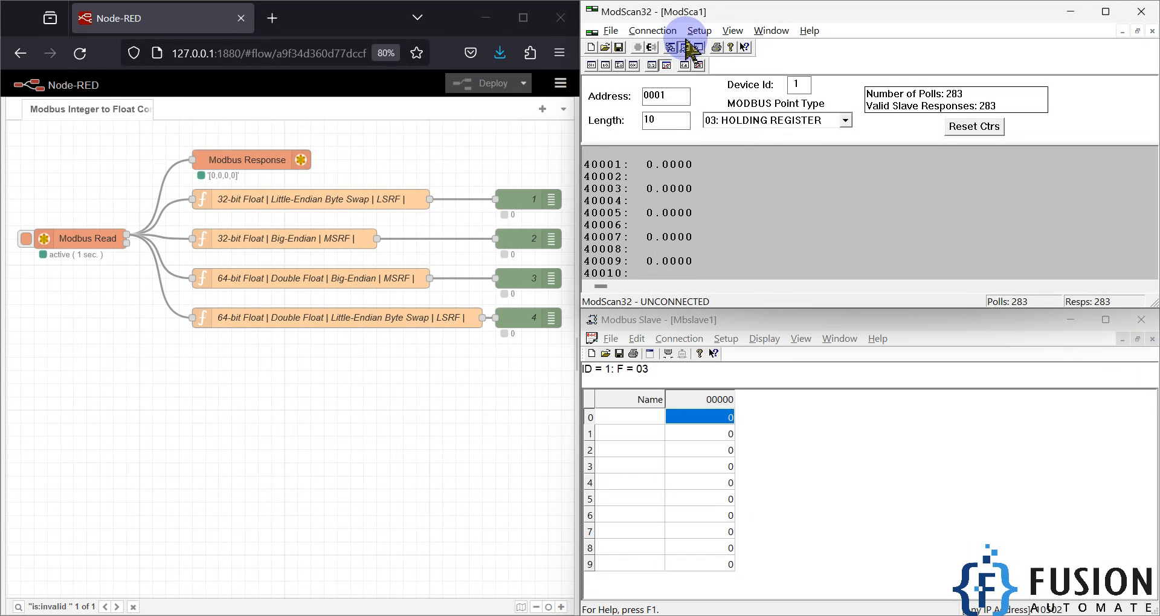
# Step: Switch the display to Floating Point with the most significant register first, write 50.5 to address 1, and check the Modbus Response registers
pyautogui.click(652, 66)
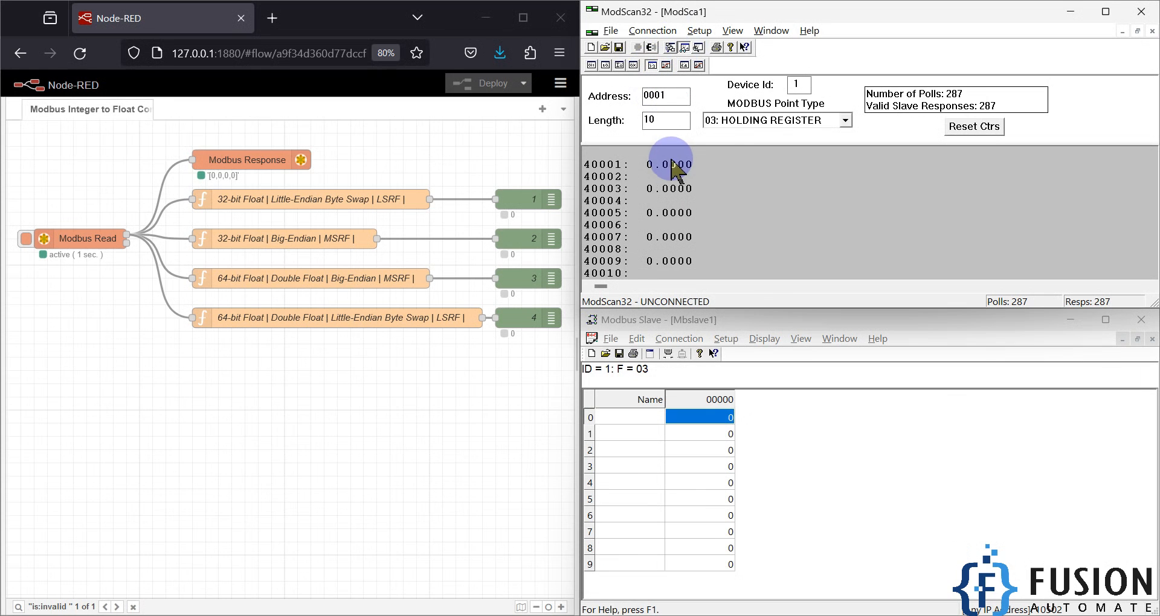
pyautogui.doubleClick(672, 164)
pyautogui.doubleClick(894, 176)
pyautogui.write('50.5')
pyautogui.press('Return')
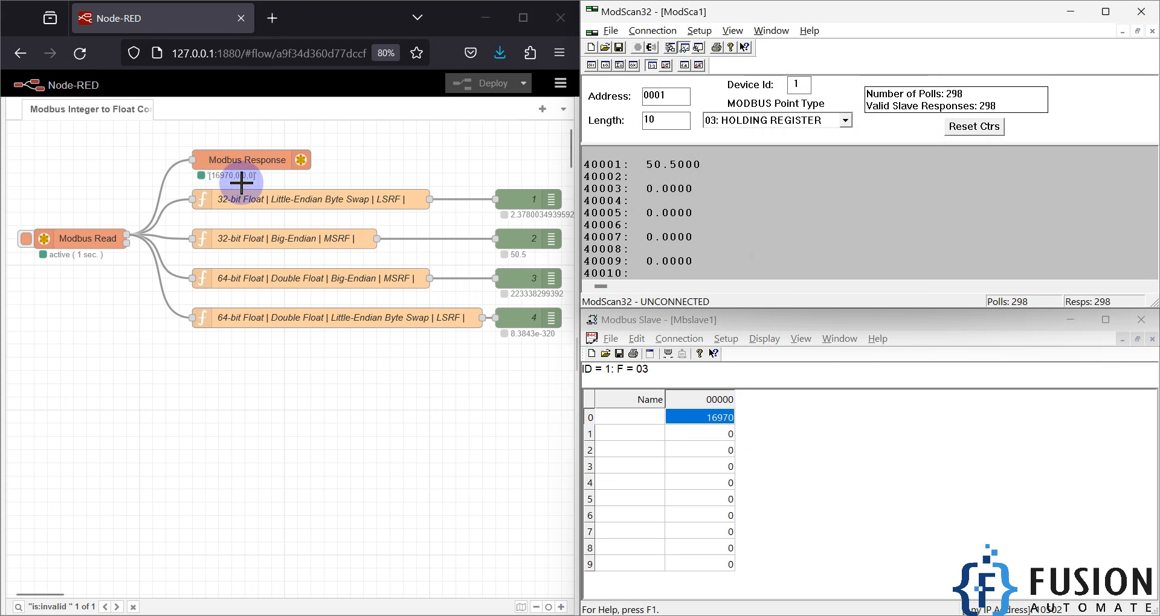
pyautogui.click(568, 606)
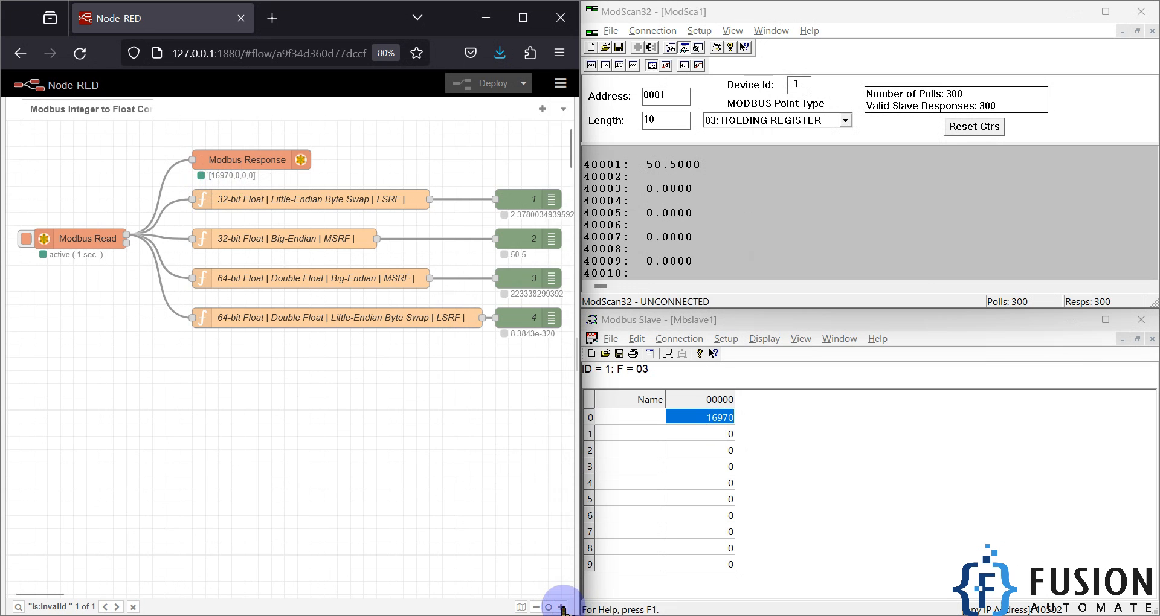
pyautogui.click(561, 607)
pyautogui.click(561, 607)
pyautogui.click(561, 607)
pyautogui.scroll(2, 437, 450)
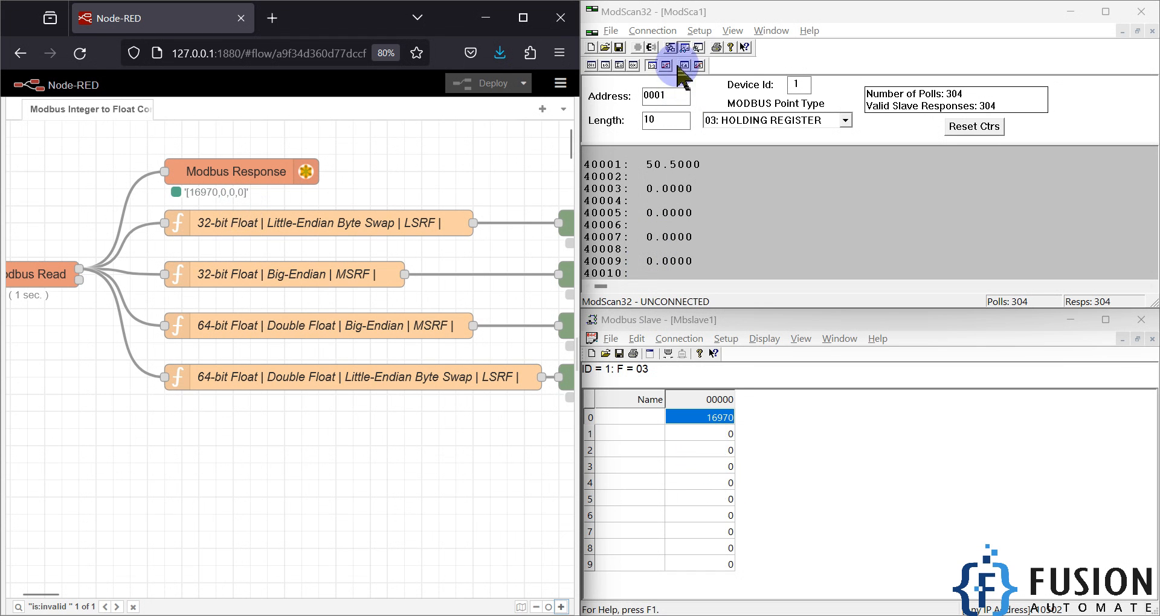
# Step: Switch the display to Double Float with the most significant register first and clear address 1 by writing 0
pyautogui.click(698, 30)
pyautogui.moveTo(755, 64)
pyautogui.moveTo(876, 203)
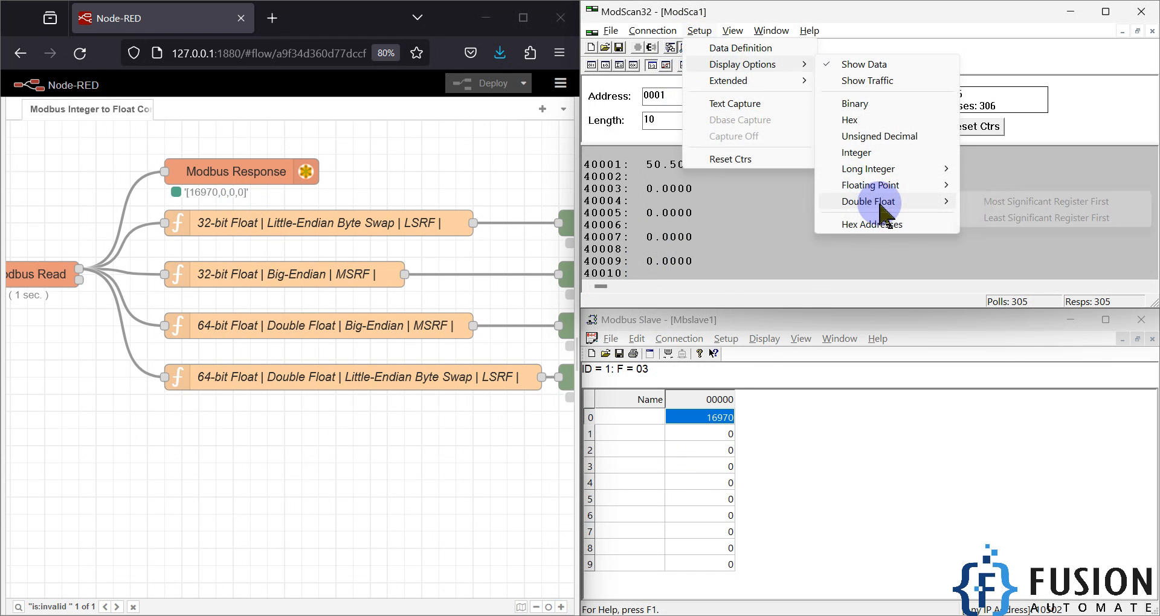
pyautogui.click(1012, 205)
pyautogui.doubleClick(713, 164)
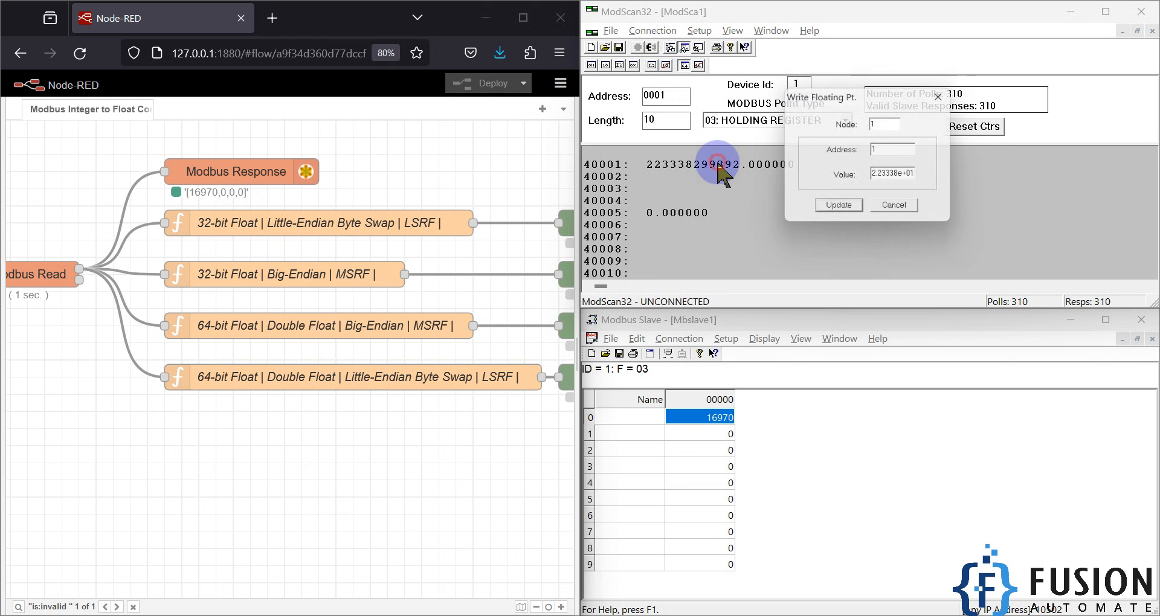
pyautogui.click(908, 180)
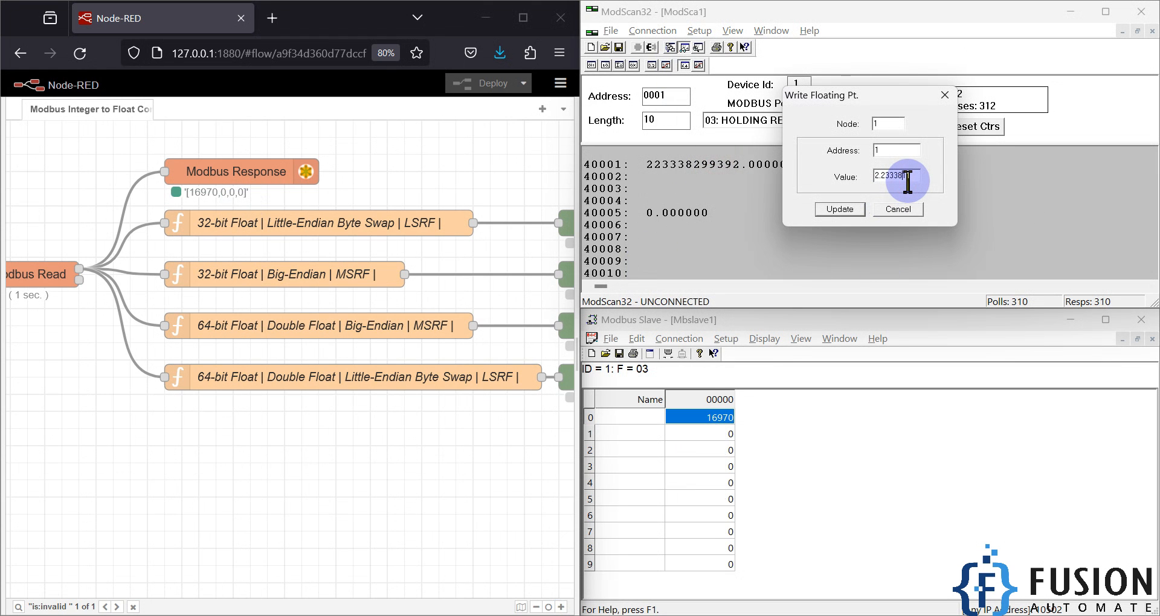
pyautogui.write('0')
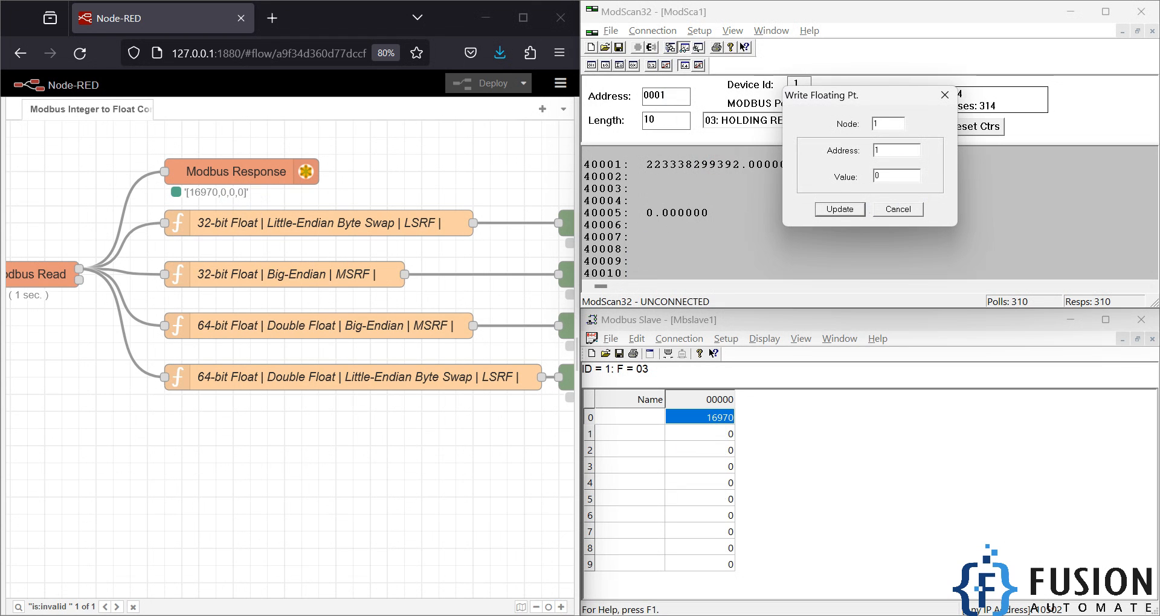
pyautogui.click(839, 209)
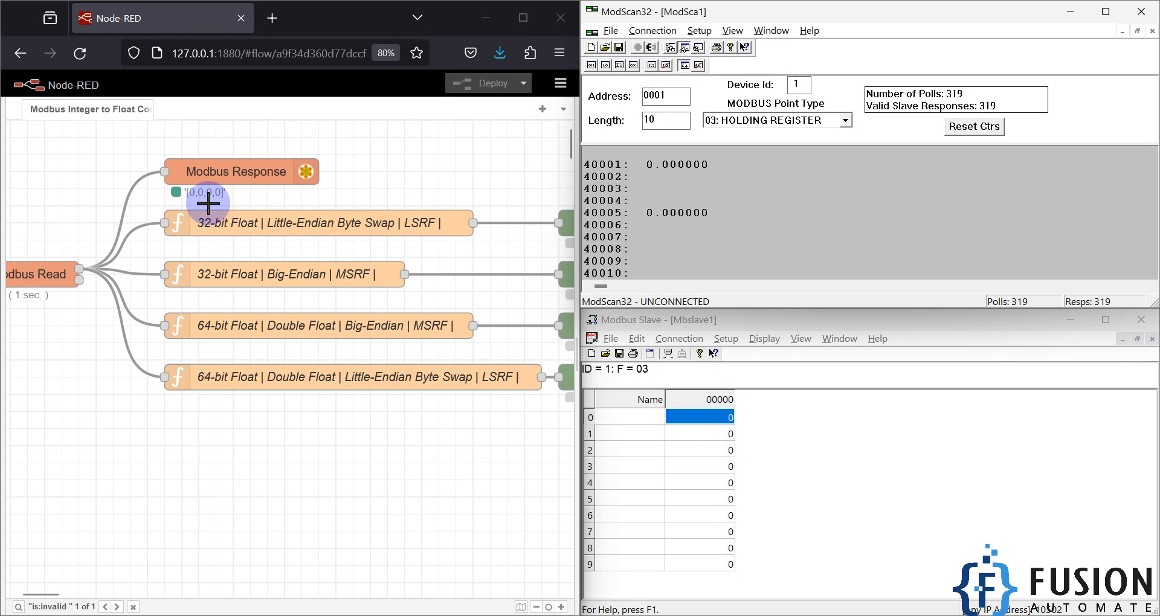
# Step: Write 5555.5 to address 1 as a most-significant-register-first double float and check debug node 3's output
pyautogui.doubleClick(676, 163)
pyautogui.click(889, 176)
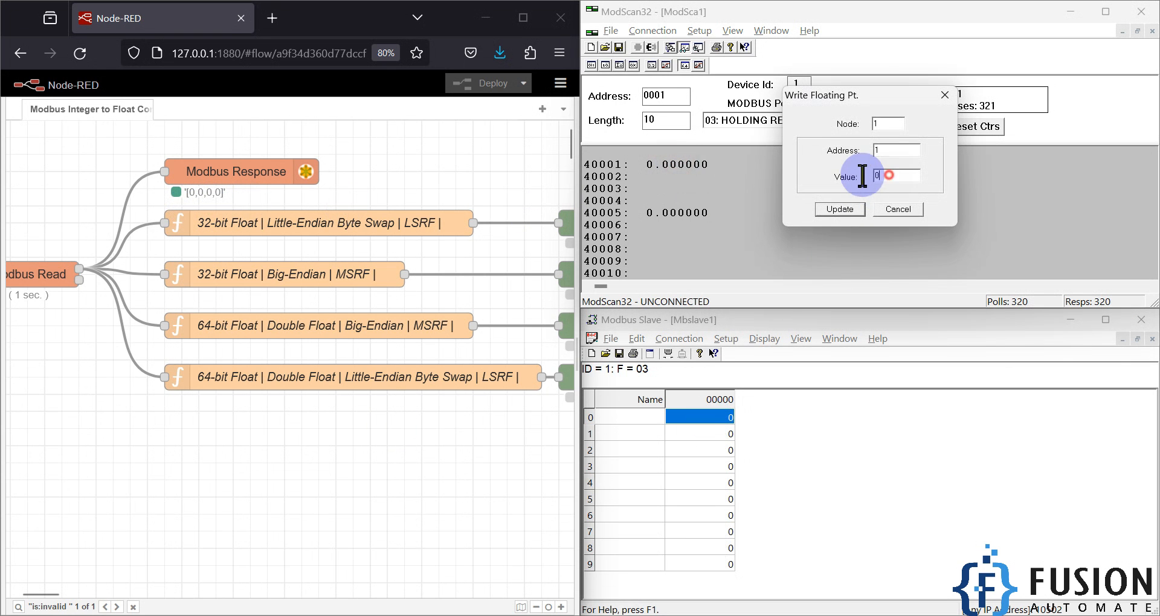
pyautogui.write('5555.5')
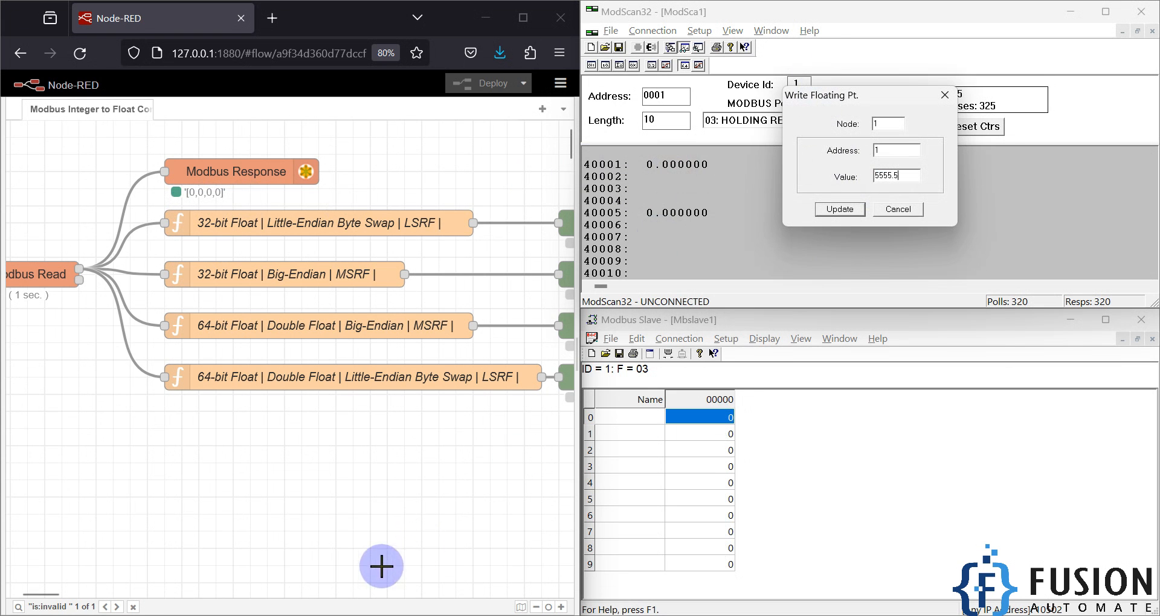
pyautogui.click(45, 595)
pyautogui.moveTo(48, 604); pyautogui.dragTo(55, 602)
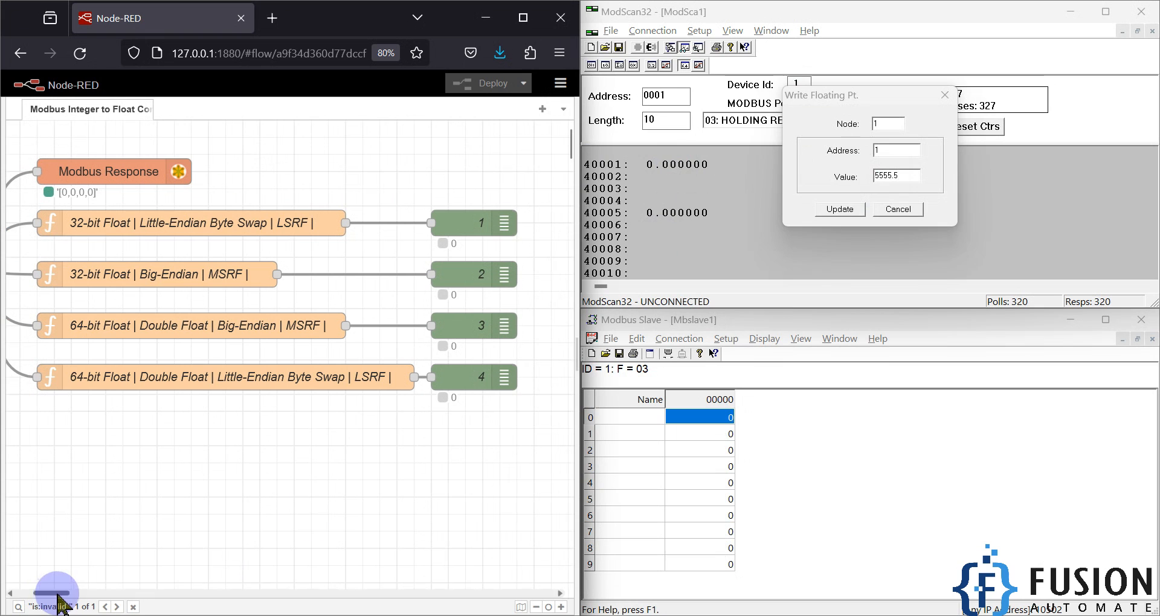
pyautogui.click(840, 207)
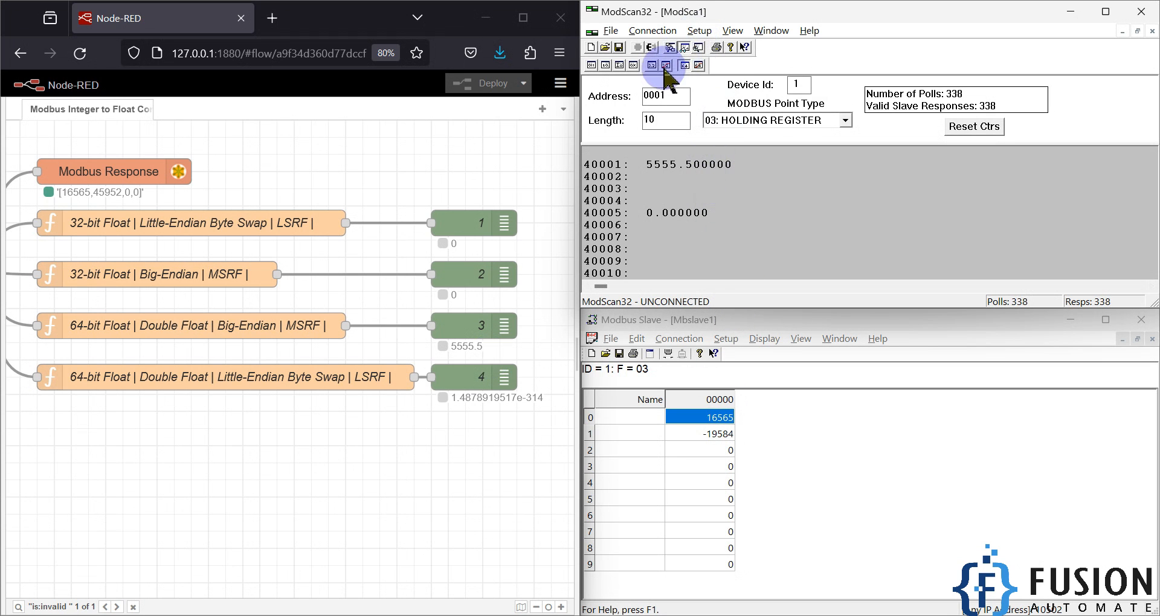
# Step: Switch the display to Double Float with the least significant register first and write 0 to address 1
pyautogui.click(699, 66)
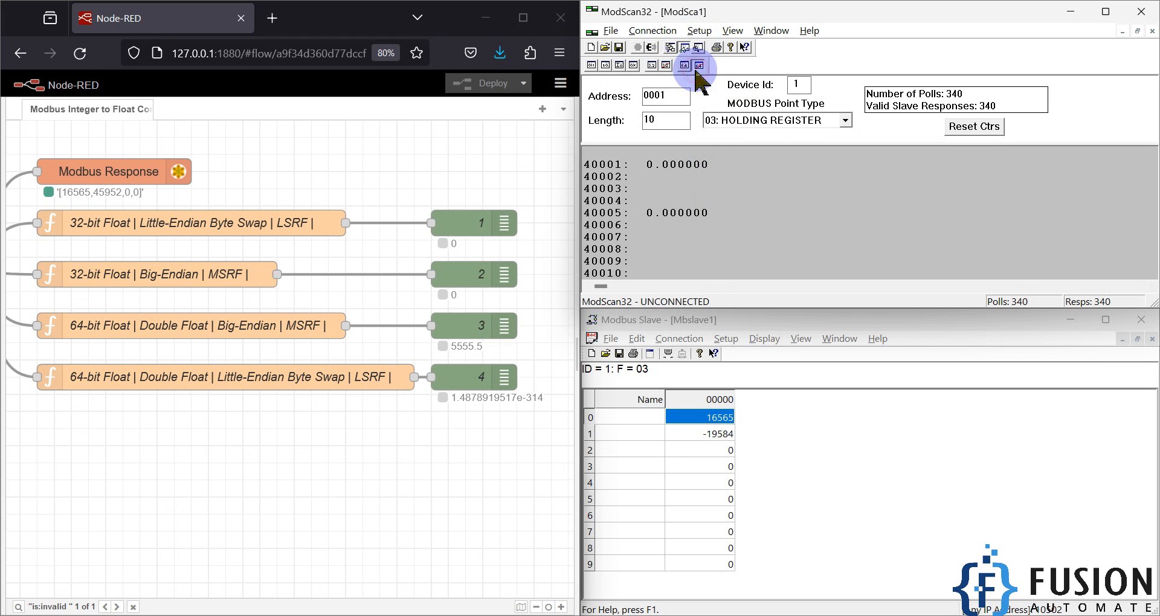
pyautogui.doubleClick(672, 166)
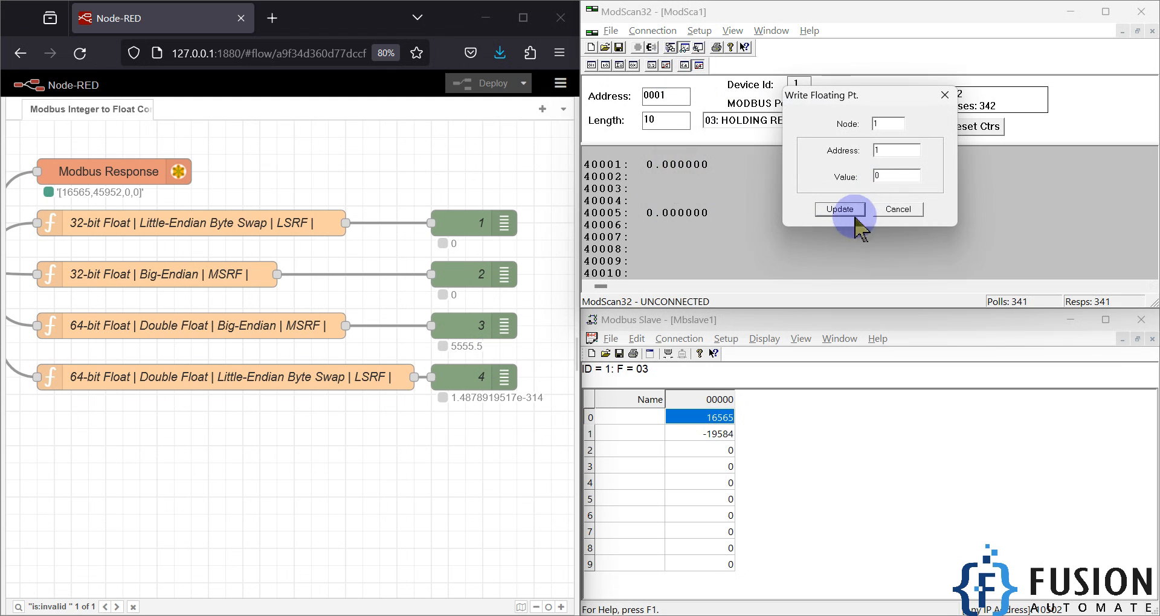
pyautogui.click(840, 209)
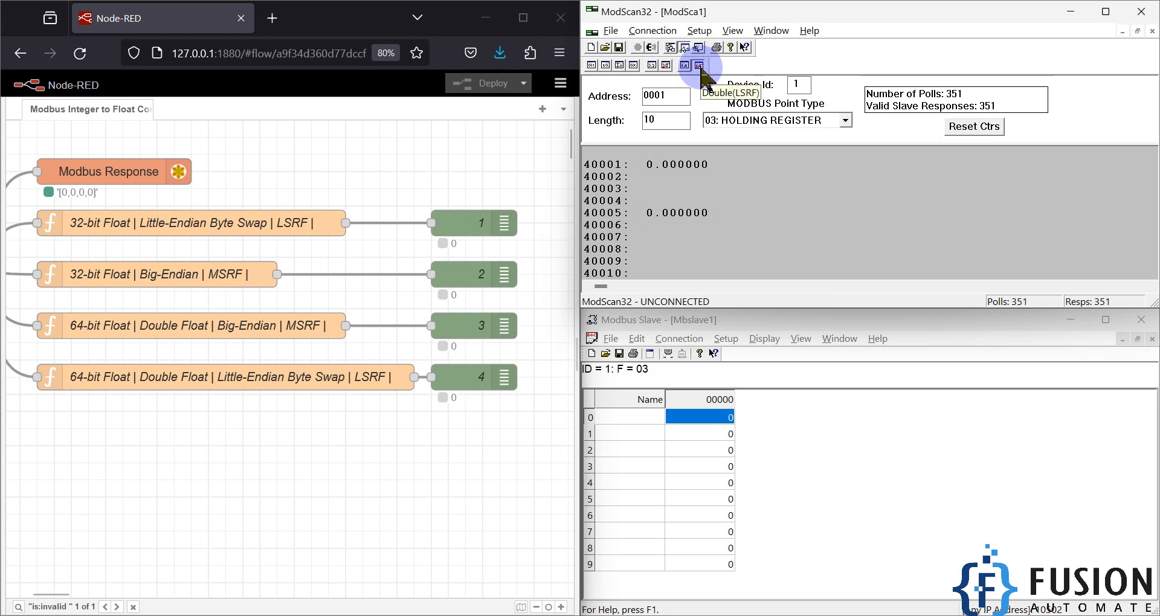
# Step: Write 5555.5 to address 1 in least-significant-register-first order and compare Modbus Slave registers 0 to 3 with debug node 4's output
pyautogui.doubleClick(684, 165)
pyautogui.click(887, 175)
pyautogui.write('5555.5')
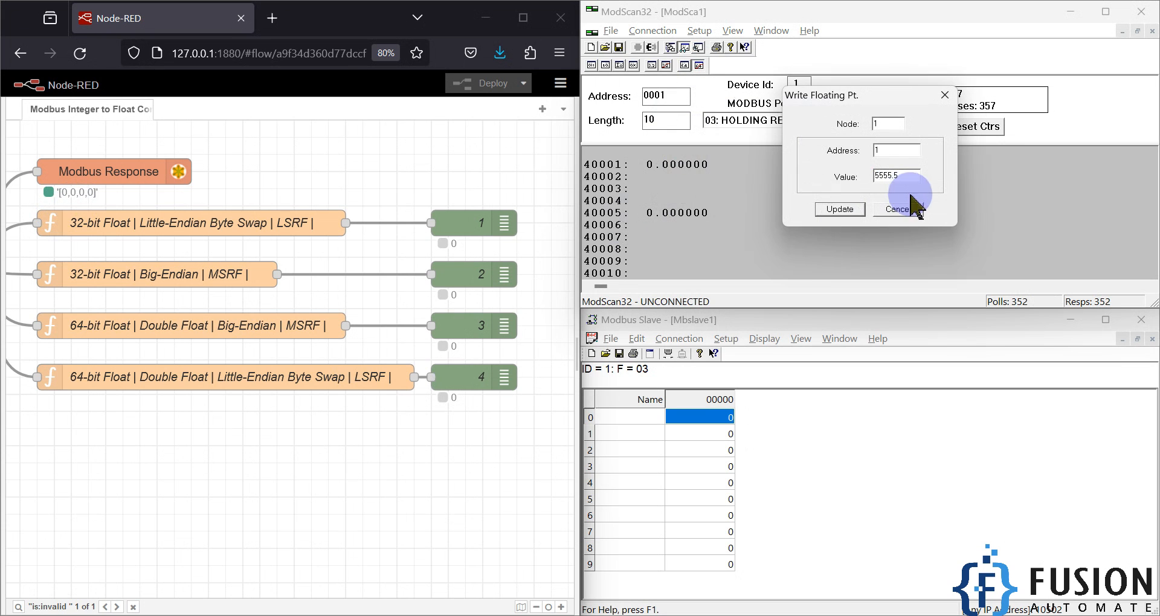
pyautogui.click(841, 209)
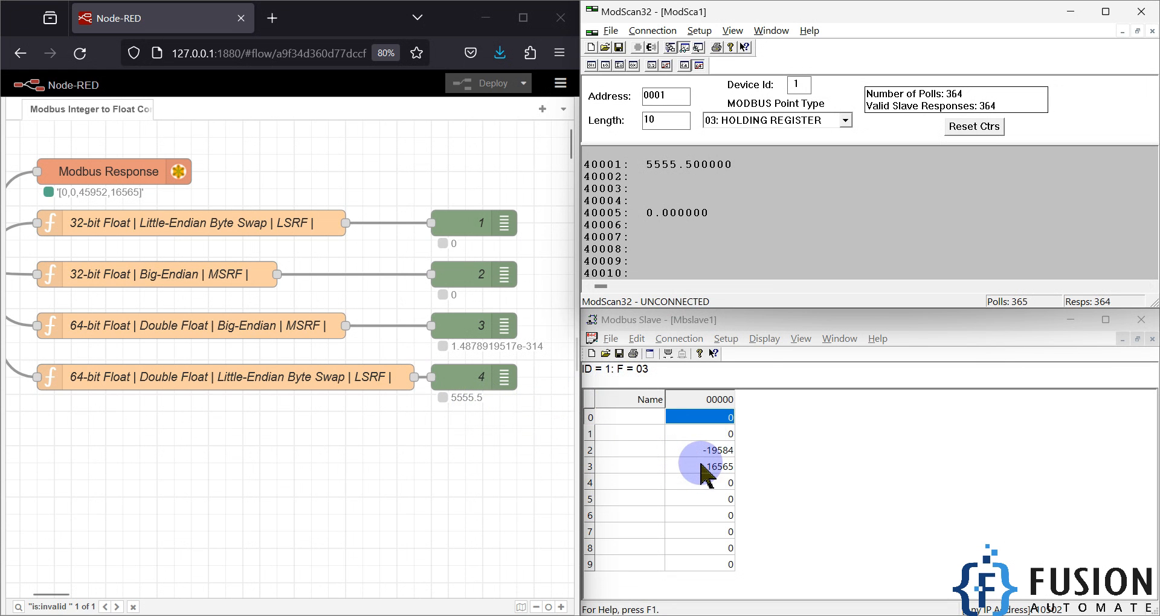
pyautogui.moveTo(279, 447); pyautogui.dragTo(160, 227)
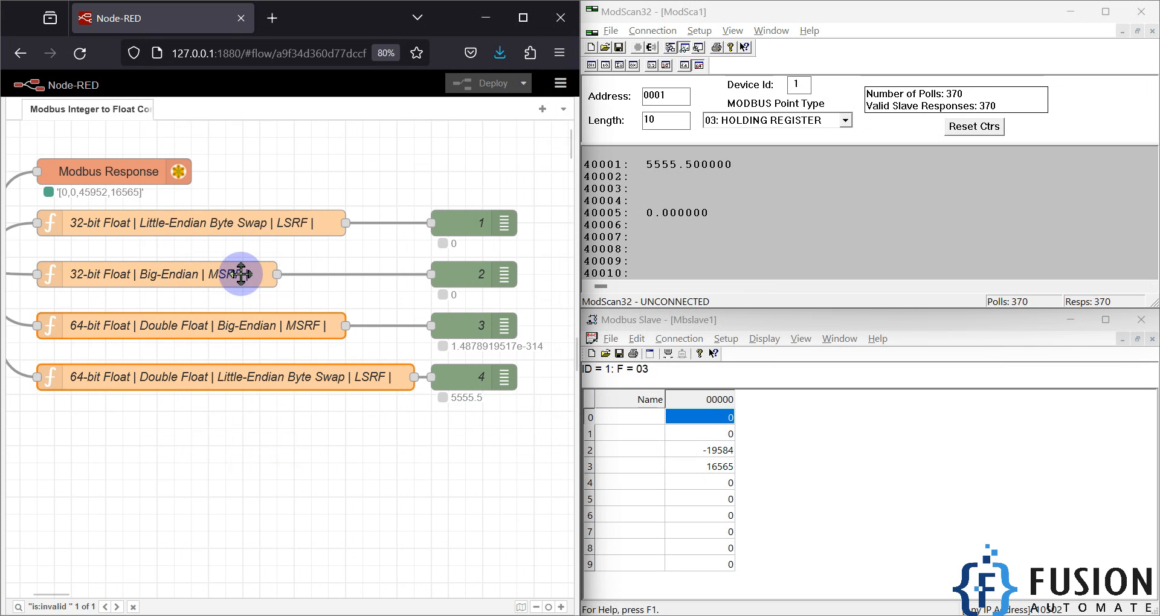
pyautogui.click(713, 467)
pyautogui.moveTo(716, 476); pyautogui.dragTo(731, 417)
pyautogui.click(335, 386)
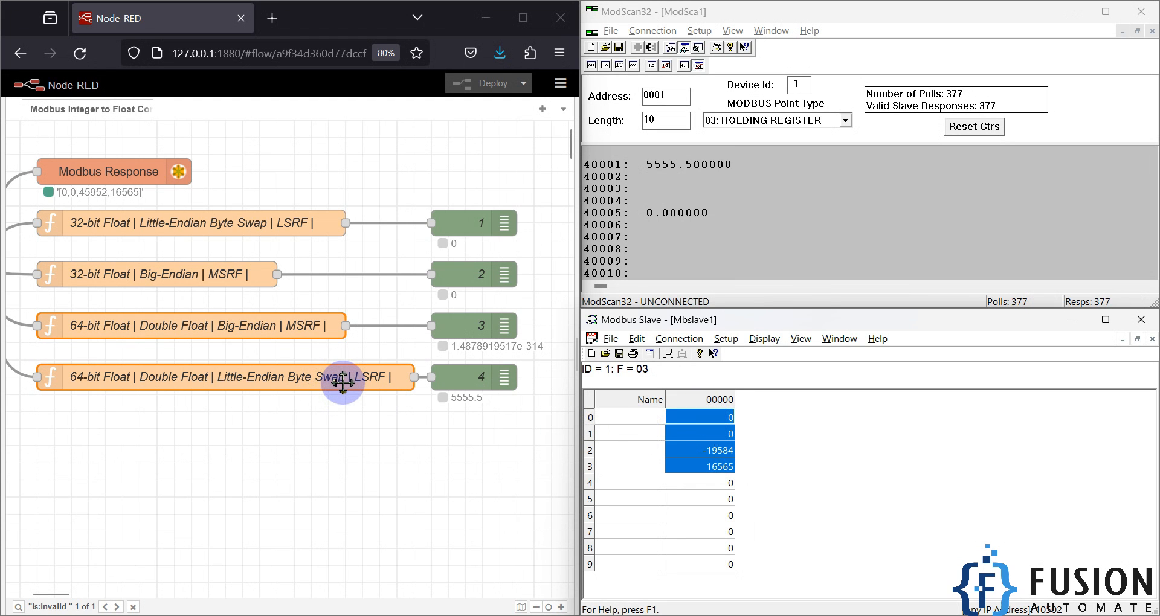
pyautogui.click(473, 375)
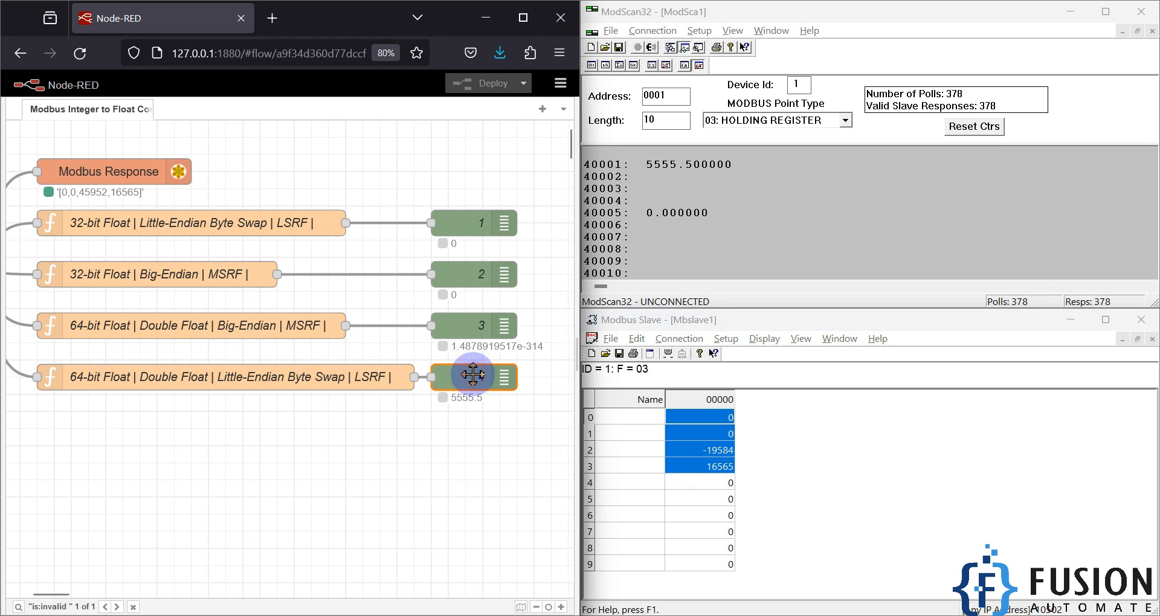
# Step: Switch Double Float back to the most significant register first, write 5555.5 to address 1, and compare the outputs of the function nodes
pyautogui.click(684, 64)
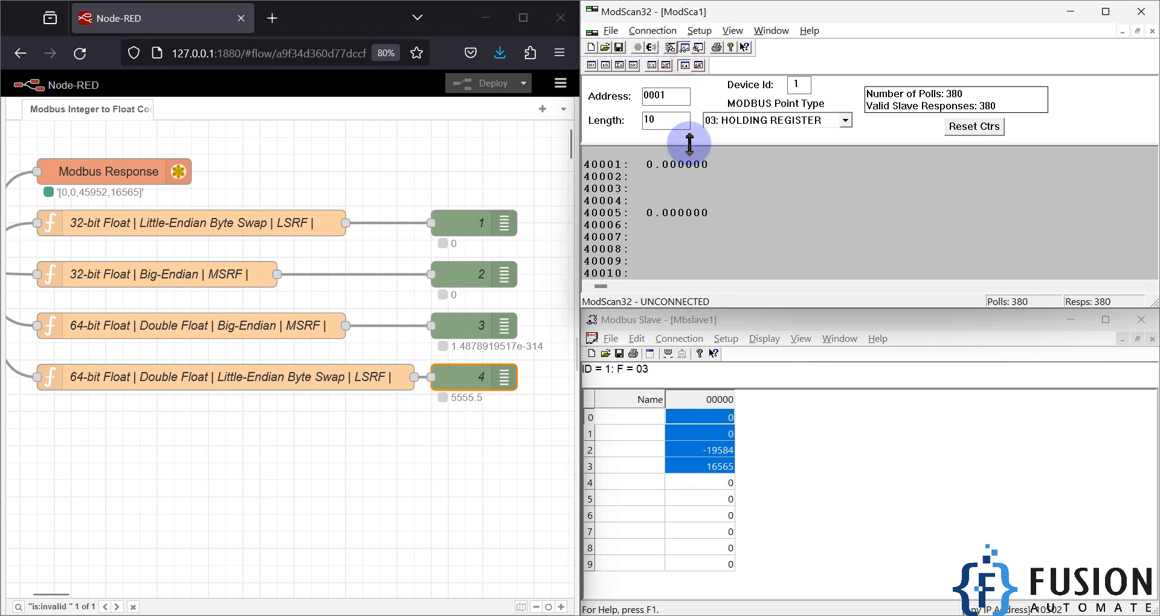
pyautogui.doubleClick(685, 165)
pyautogui.click(888, 175)
pyautogui.write('55')
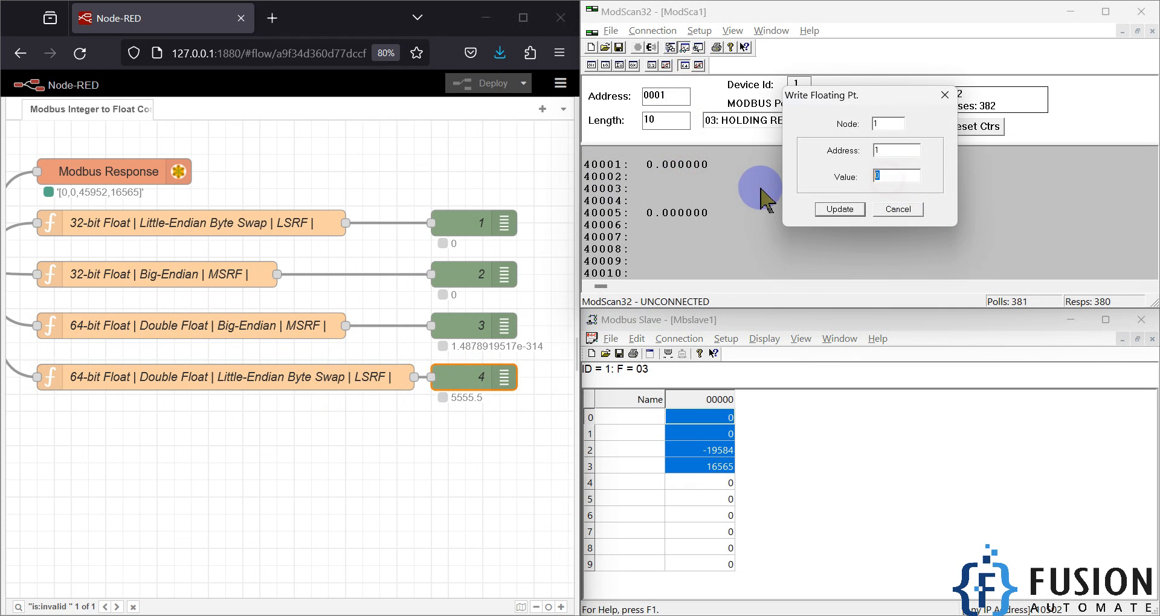
pyautogui.write('55.5')
pyautogui.press('Return')
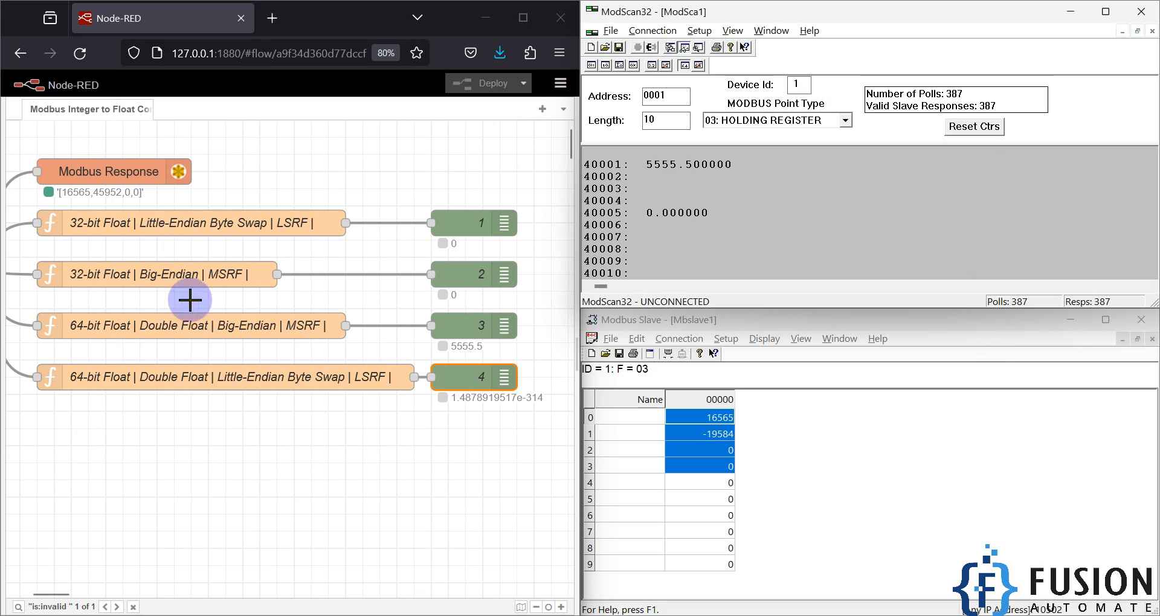
pyautogui.click(193, 331)
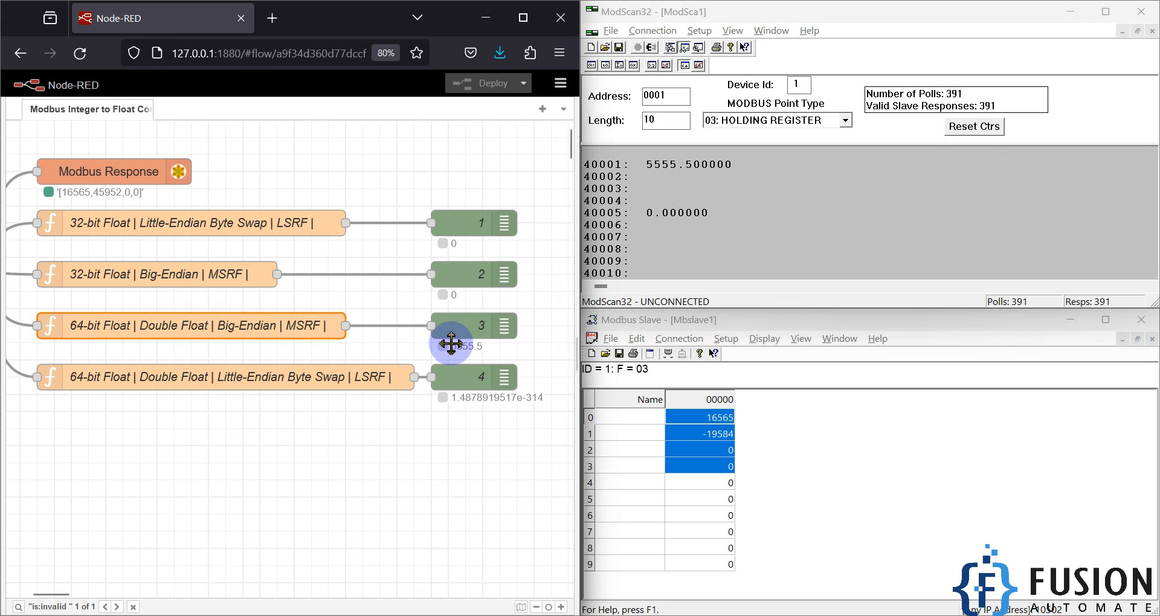
pyautogui.click(188, 224)
pyautogui.click(185, 276)
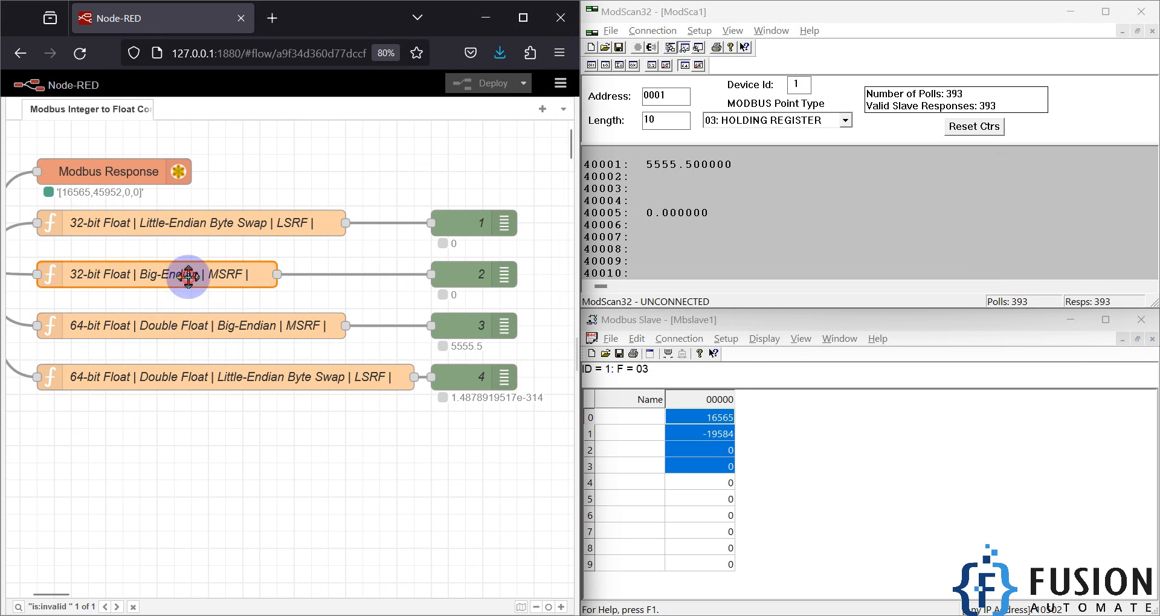
pyautogui.click(333, 432)
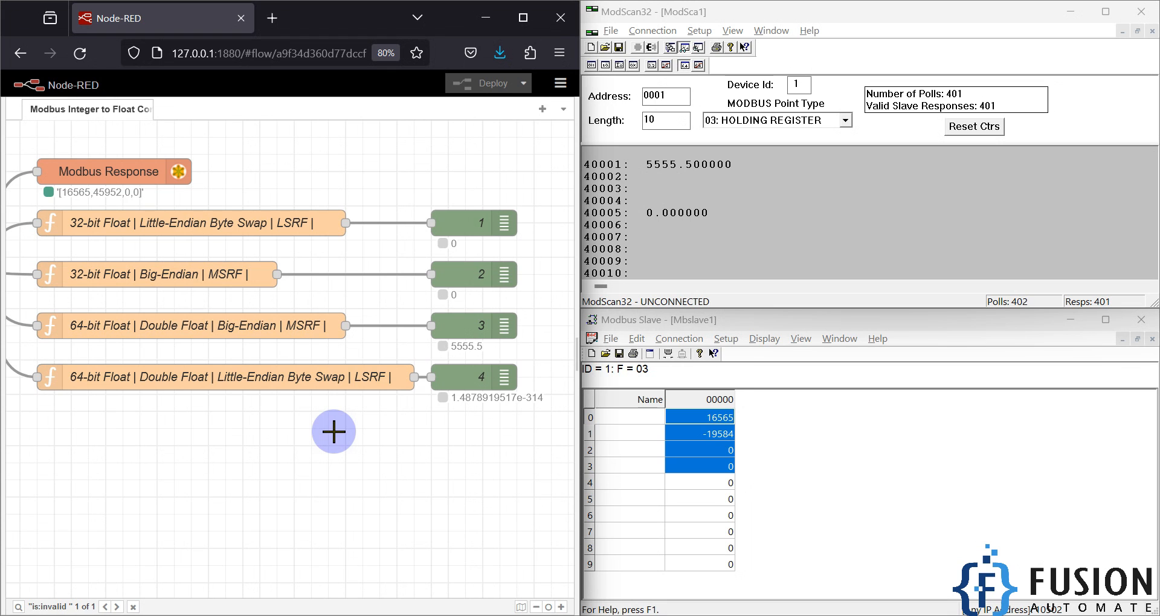
pyautogui.moveTo(341, 433); pyautogui.dragTo(124, 228)
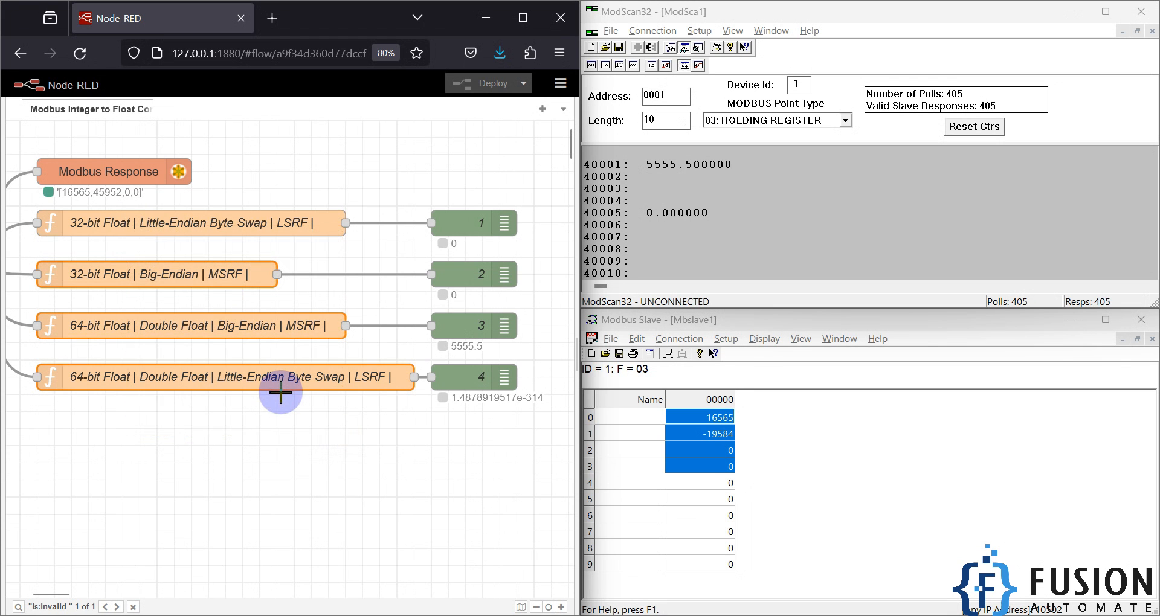
pyautogui.click(285, 412)
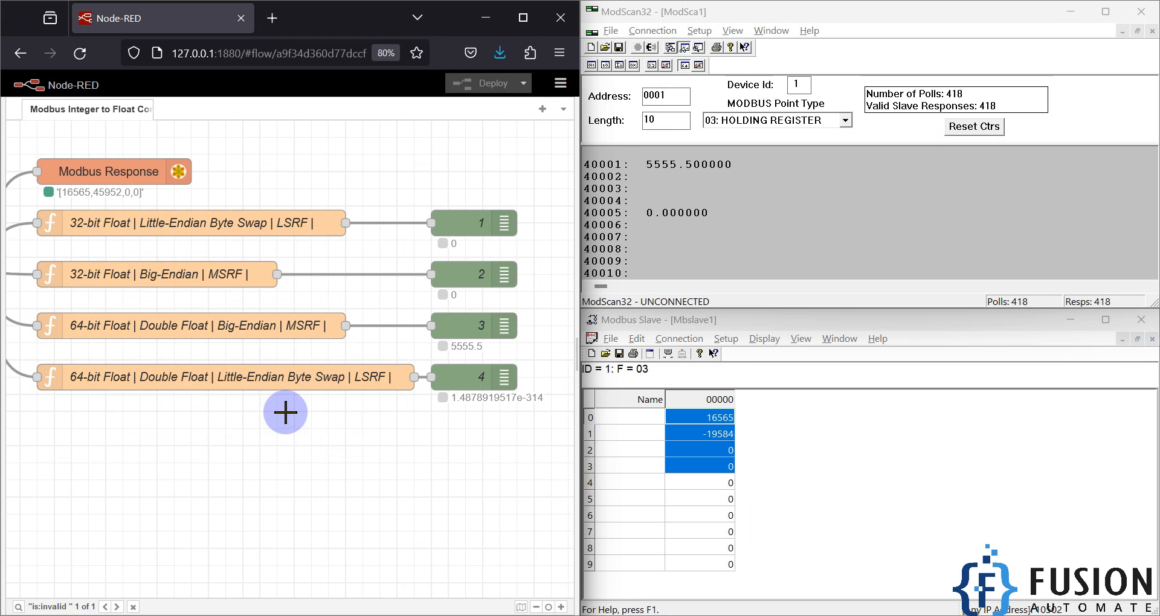
# Step: Write 0 to address 1 in ModScan32 to clear the double float value
pyautogui.doubleClick(656, 167)
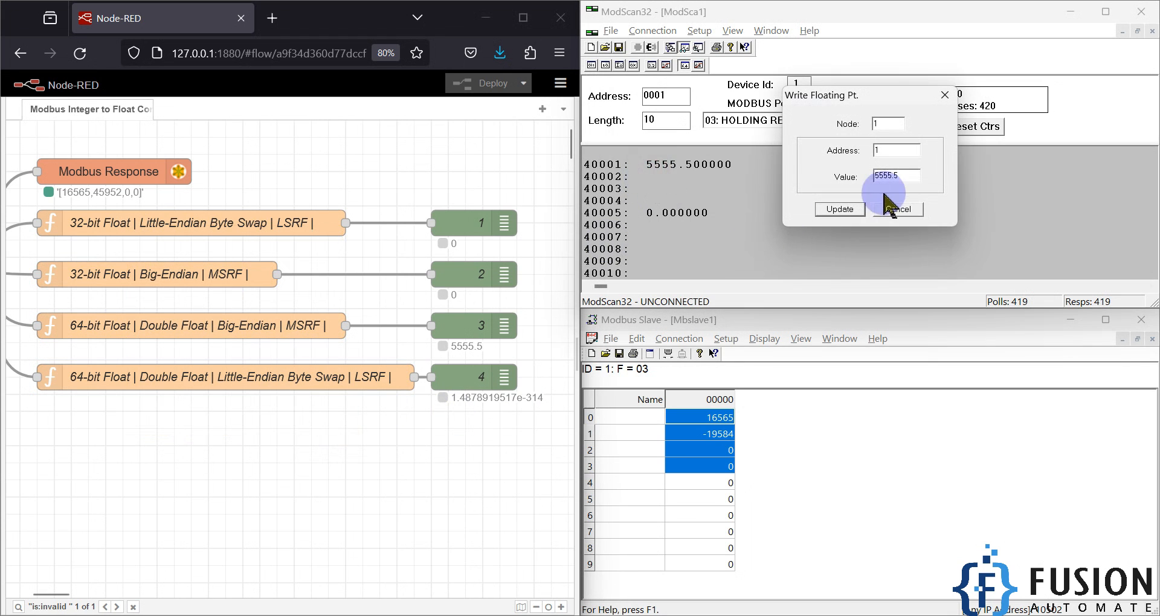
pyautogui.moveTo(907, 176); pyautogui.dragTo(840, 175)
pyautogui.write('0')
pyautogui.press('Return')
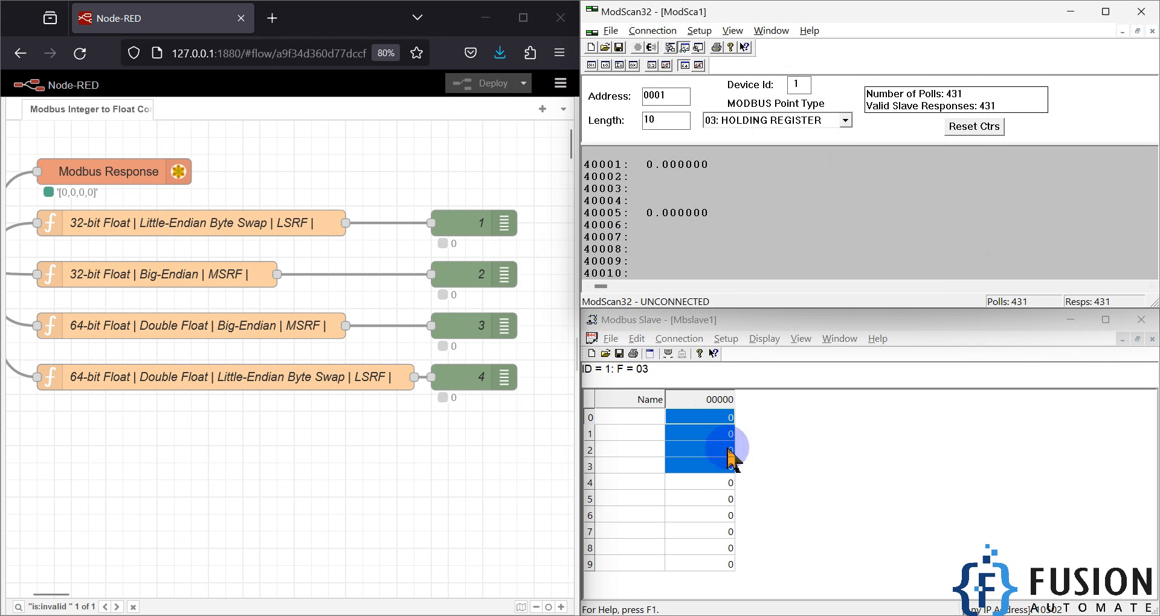
pyautogui.click(810, 446)
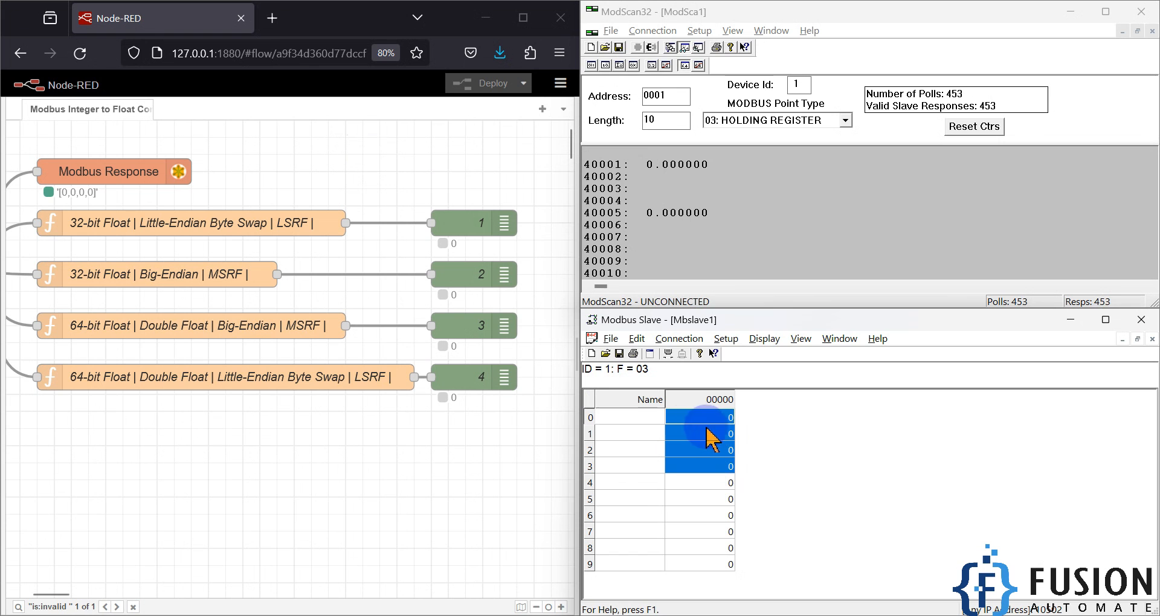
# Step: Switch the display to 32-bit Floating Point with the most significant register first and write 50.5 to address 1
pyautogui.click(653, 65)
pyautogui.doubleClick(668, 190)
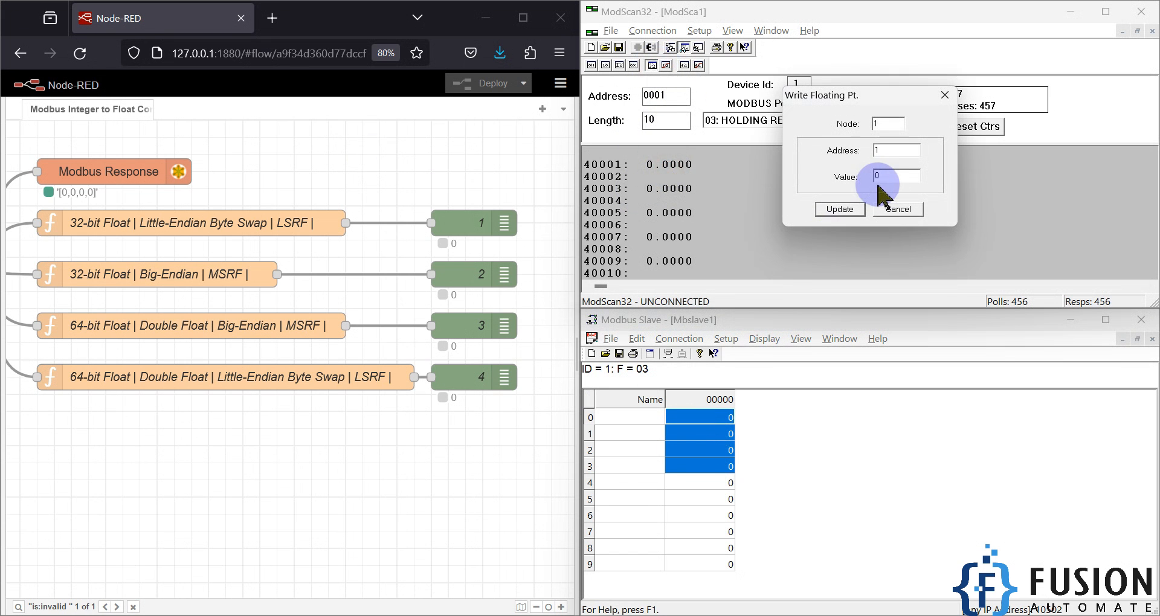
pyautogui.write('50.5')
pyautogui.press('Return')
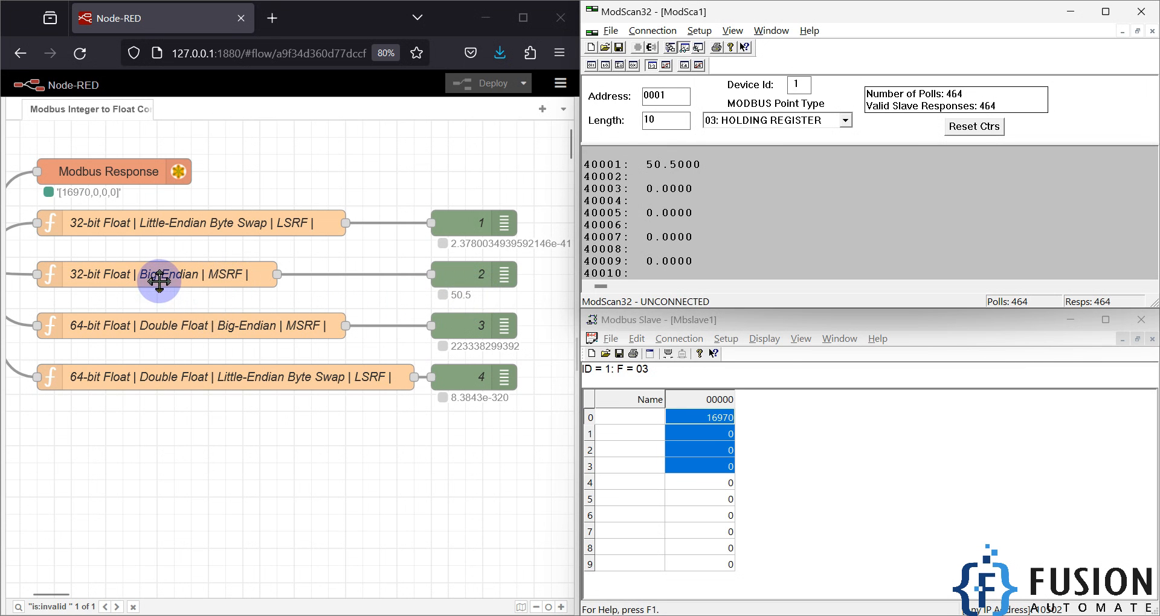
# Step: Compare Modbus Slave registers 0 and 1 with debug node 2's output from the 32-bit Big-Endian MSRF function, and show the desktop
pyautogui.click(745, 442)
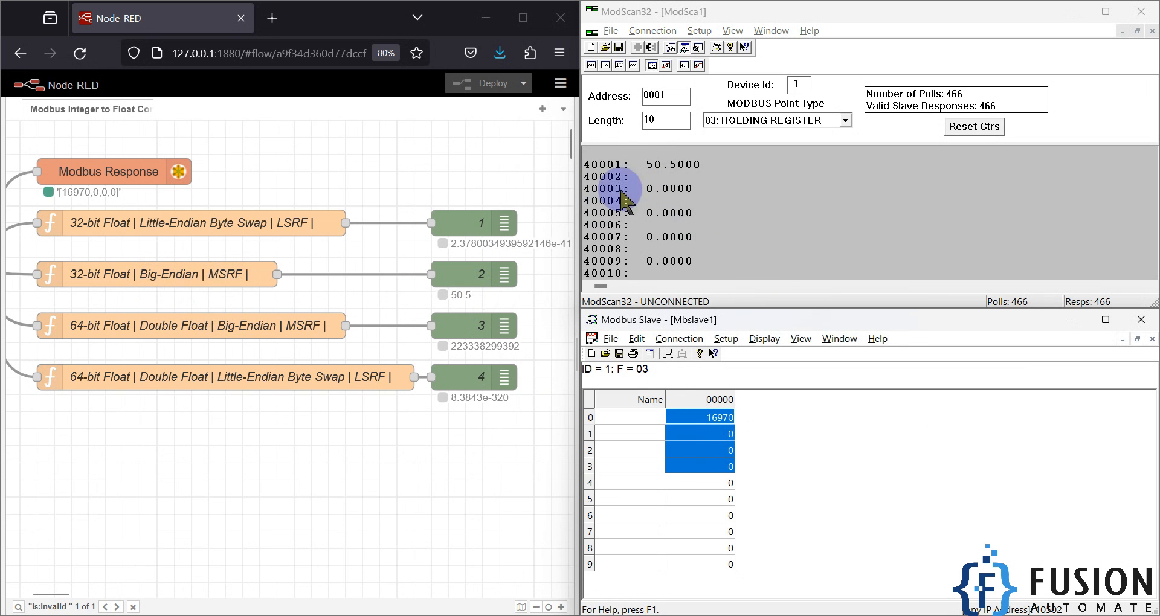
pyautogui.click(649, 165)
pyautogui.click(708, 437)
pyautogui.moveTo(708, 420); pyautogui.dragTo(711, 426)
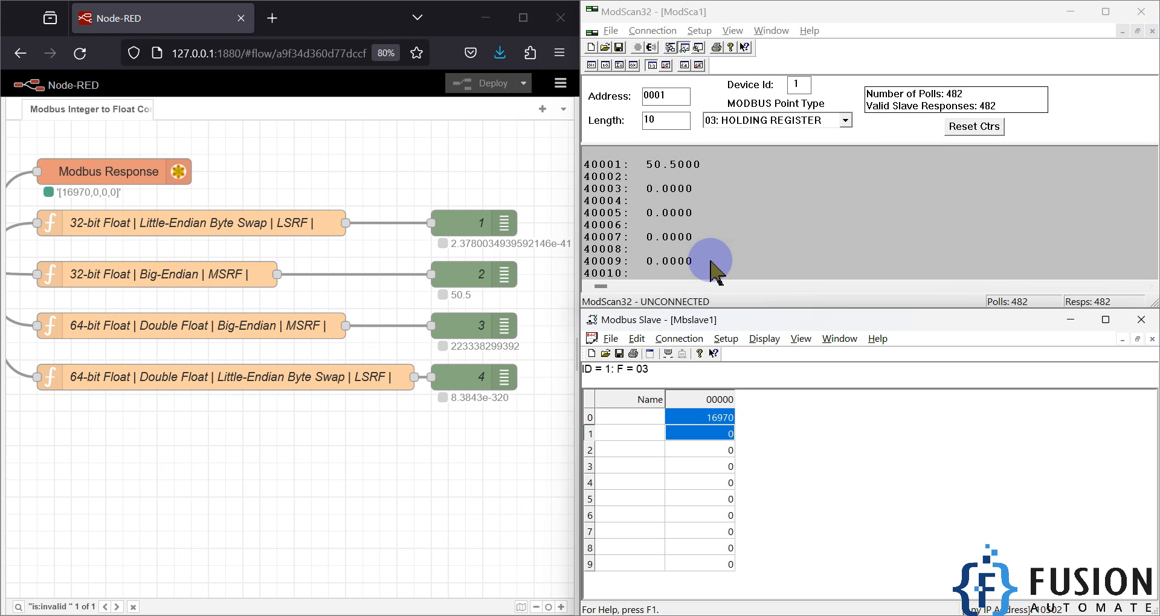
pyautogui.click(175, 279)
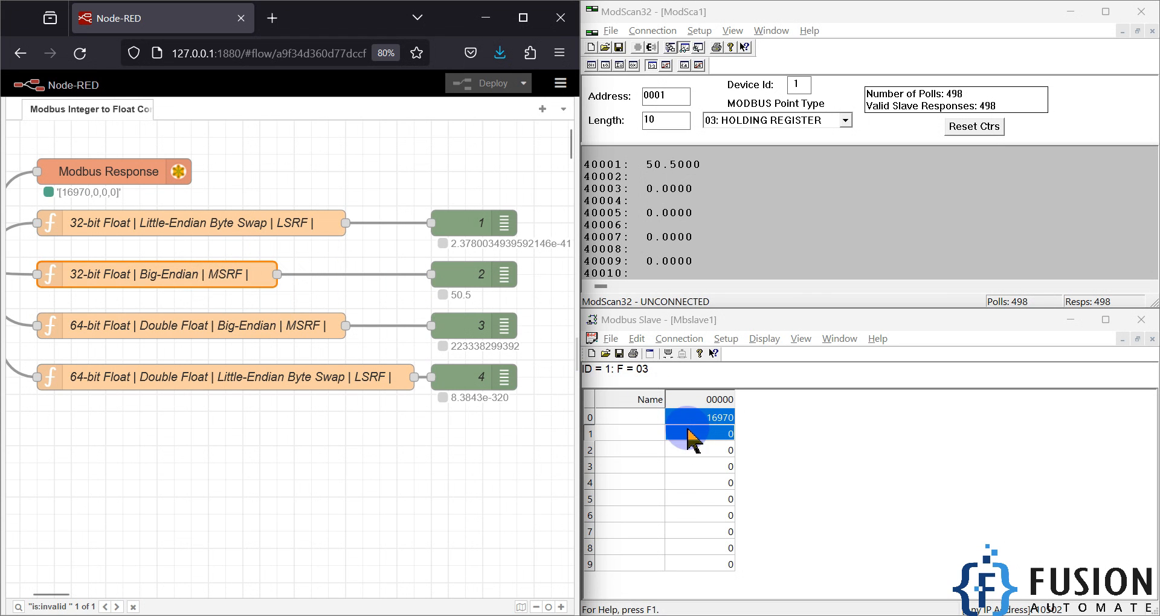
pyautogui.click(498, 468)
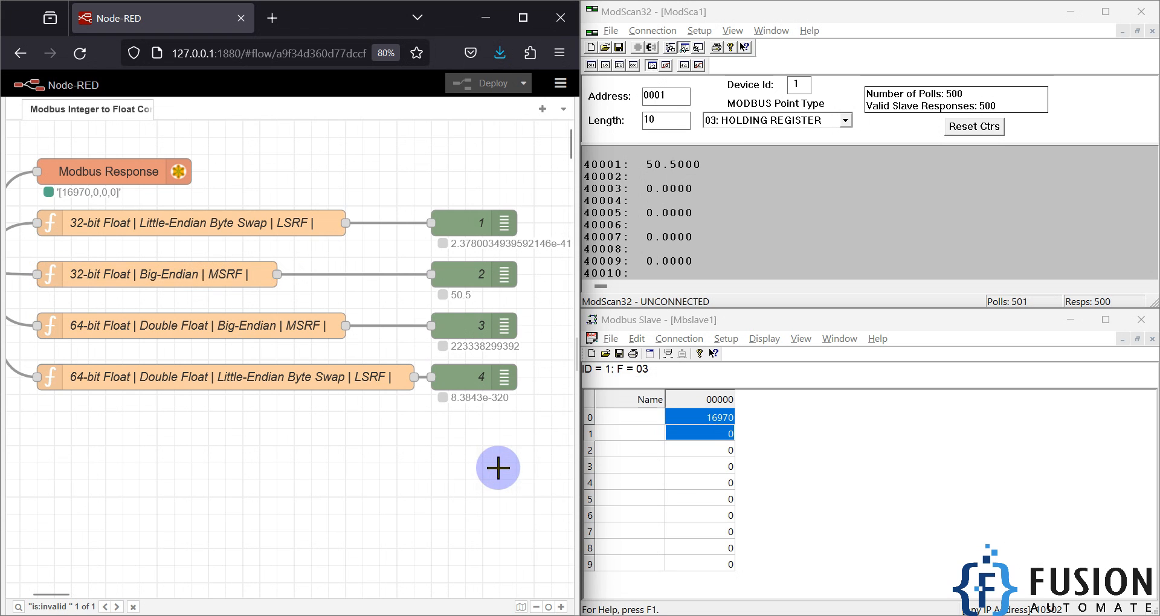
pyautogui.click(809, 453)
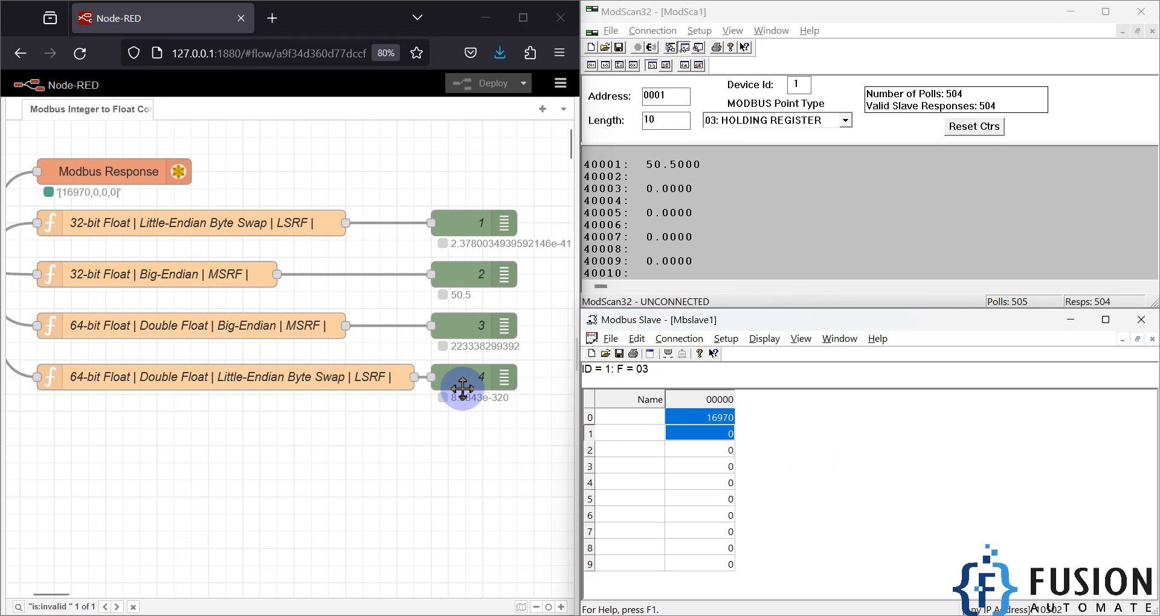
pyautogui.press('super+d')
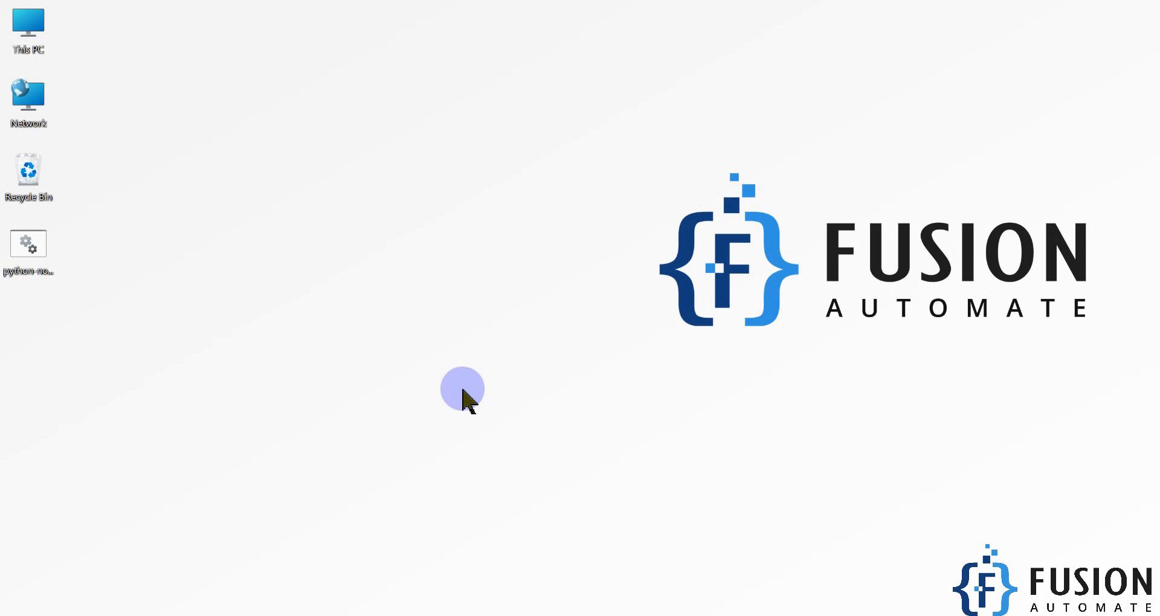